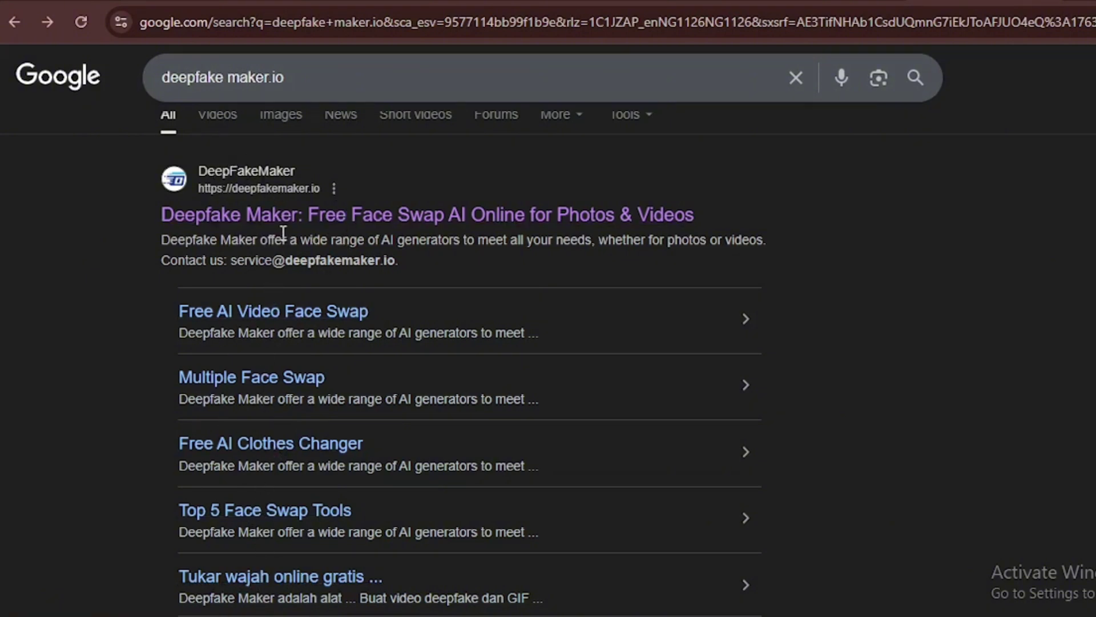
- Open the Deepfake Maker homepage and view the Free Credits, already claimed today
click(311, 222)
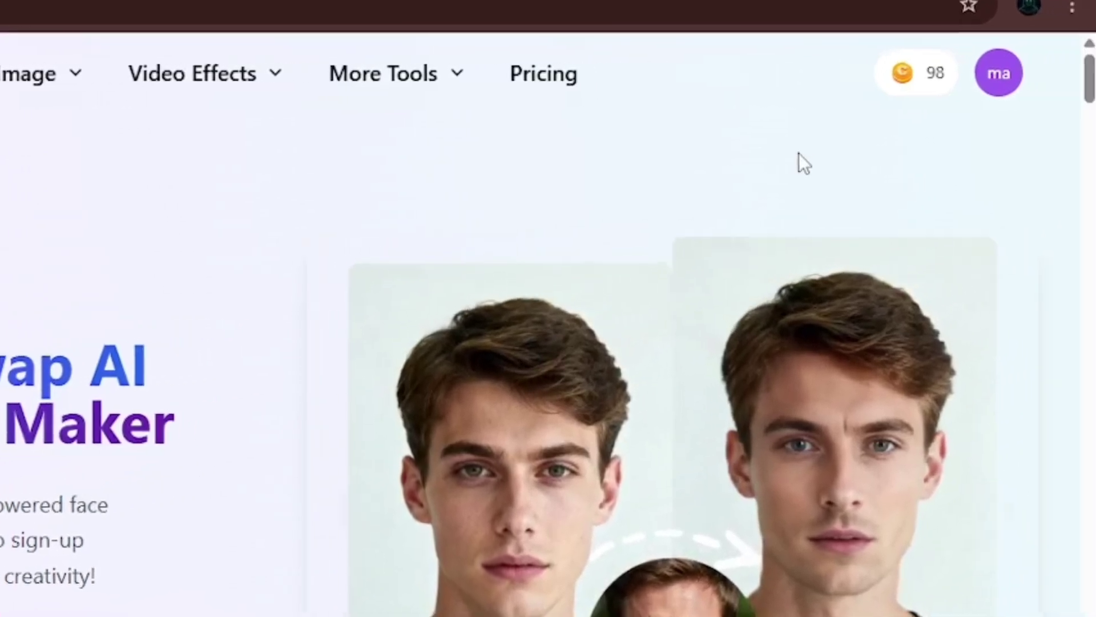
click(905, 72)
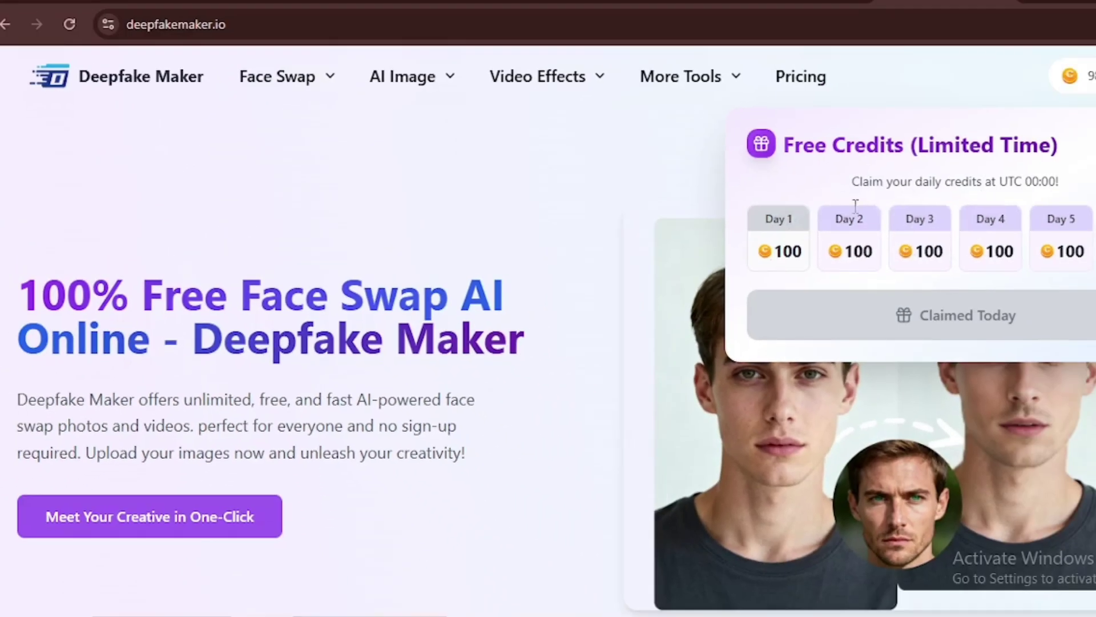
scroll(542, 326, down, 3)
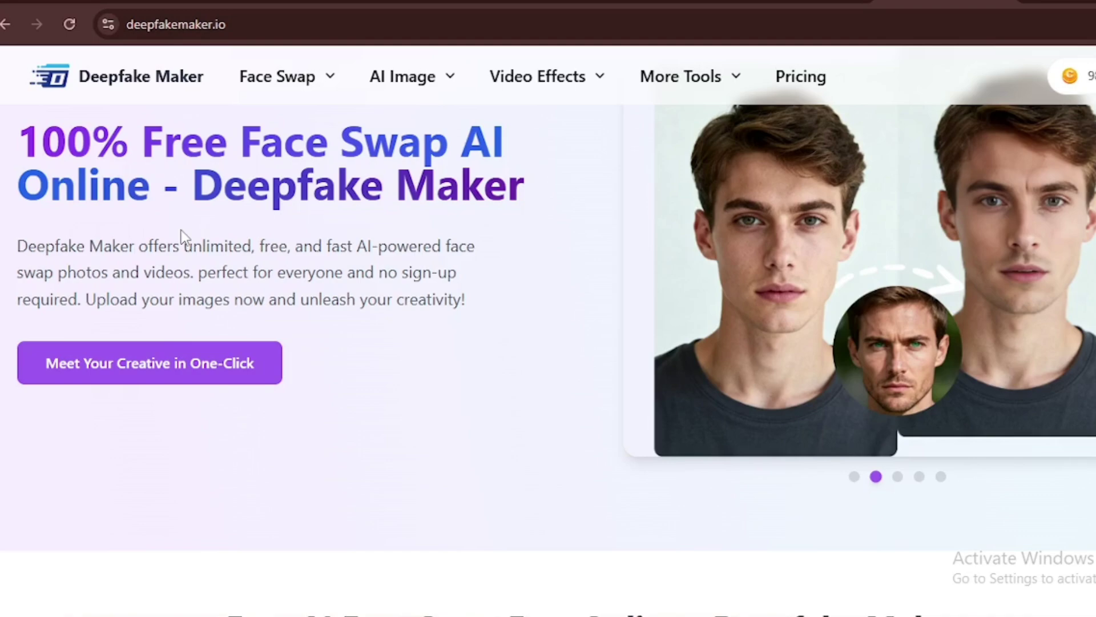
scroll(406, 286, down, 10)
- Scroll through the homepage sections and return to the top
scroll(523, 120, up, 6)
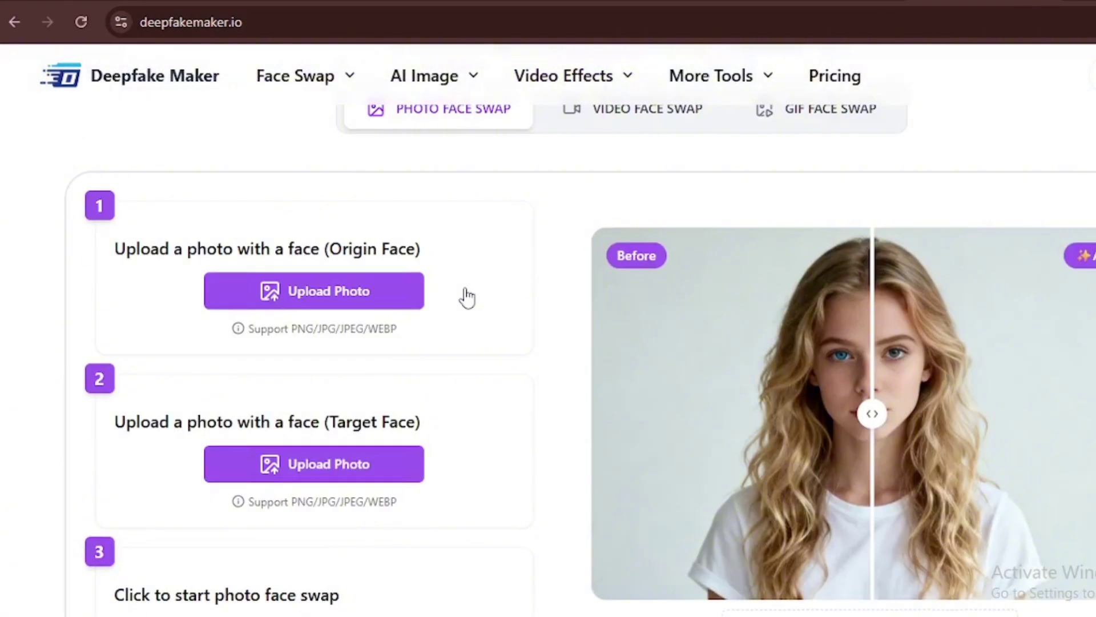
scroll(516, 217, down, 3)
scroll(517, 216, up, 3)
scroll(516, 215, down, 5)
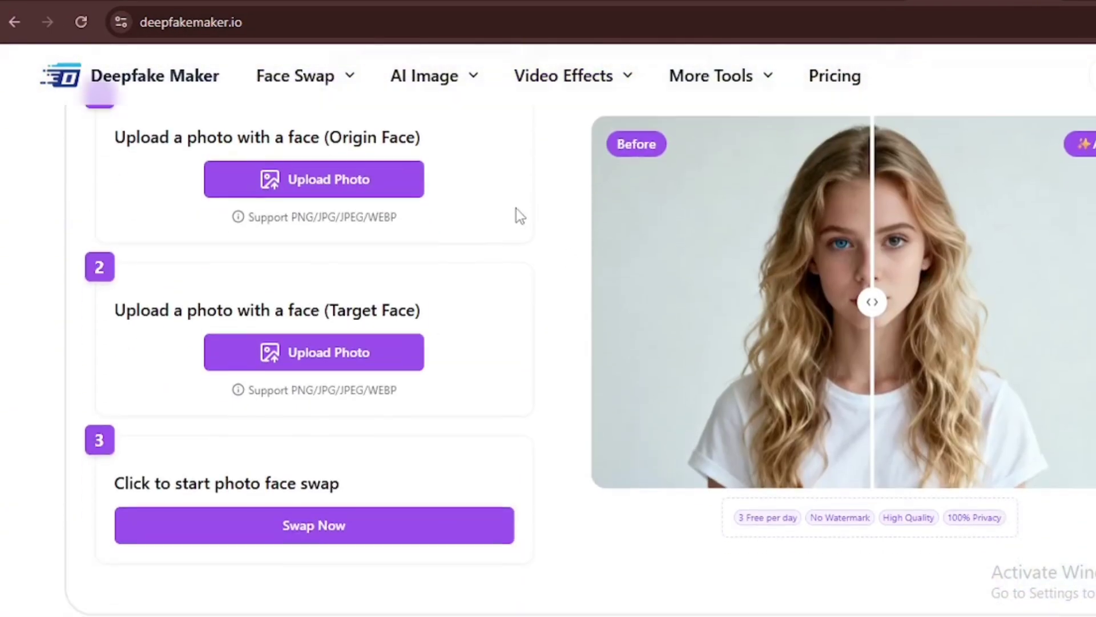
scroll(516, 211, down, 10)
scroll(519, 215, up, 3)
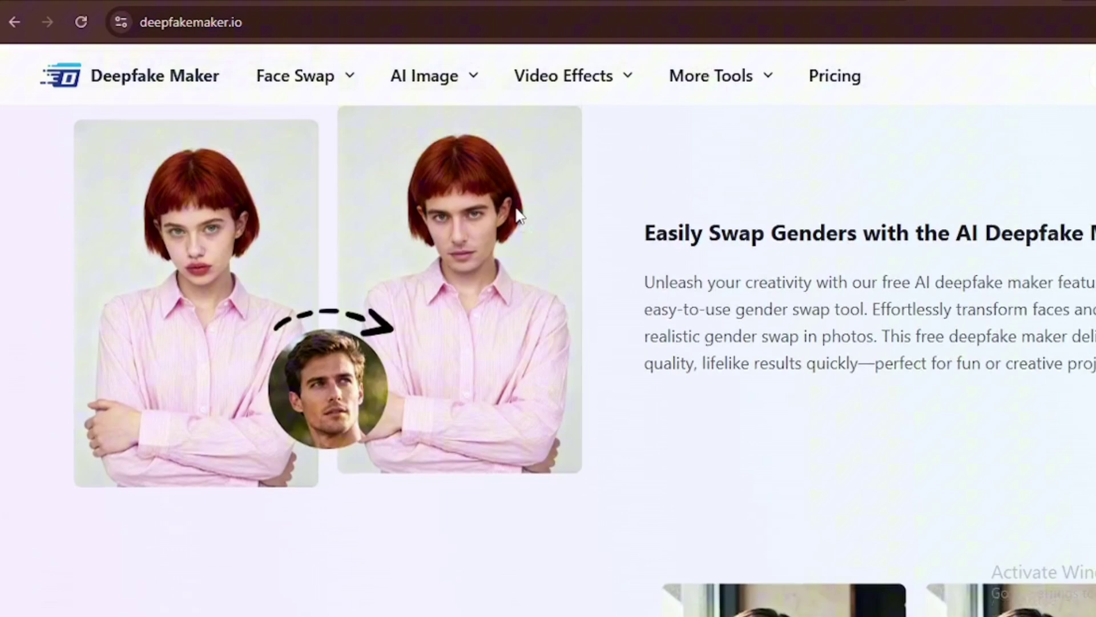
scroll(524, 288, down, 5)
scroll(524, 287, up, 12)
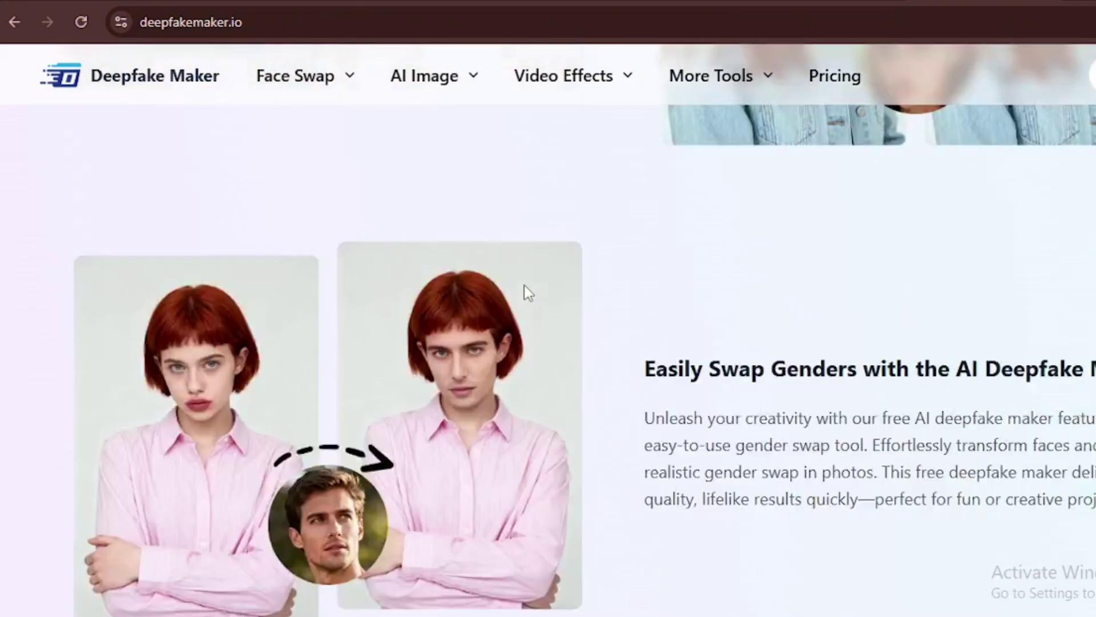
scroll(524, 291, up, 5)
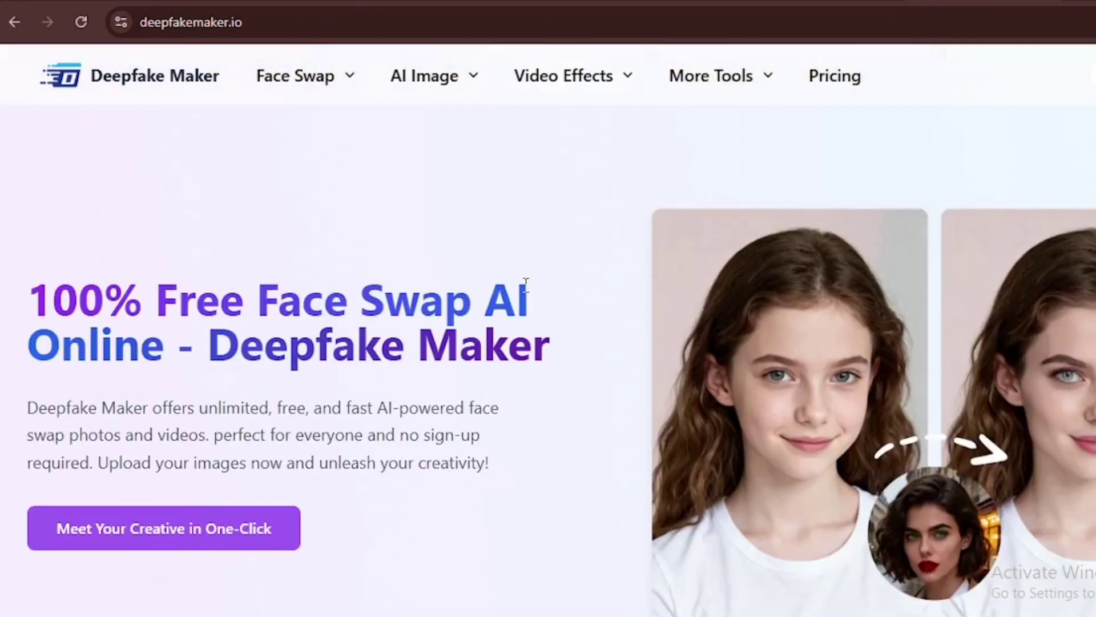
- Preview the Face Swap, AI Image, Video Effects and More Tools menus
mouse_move(330, 80)
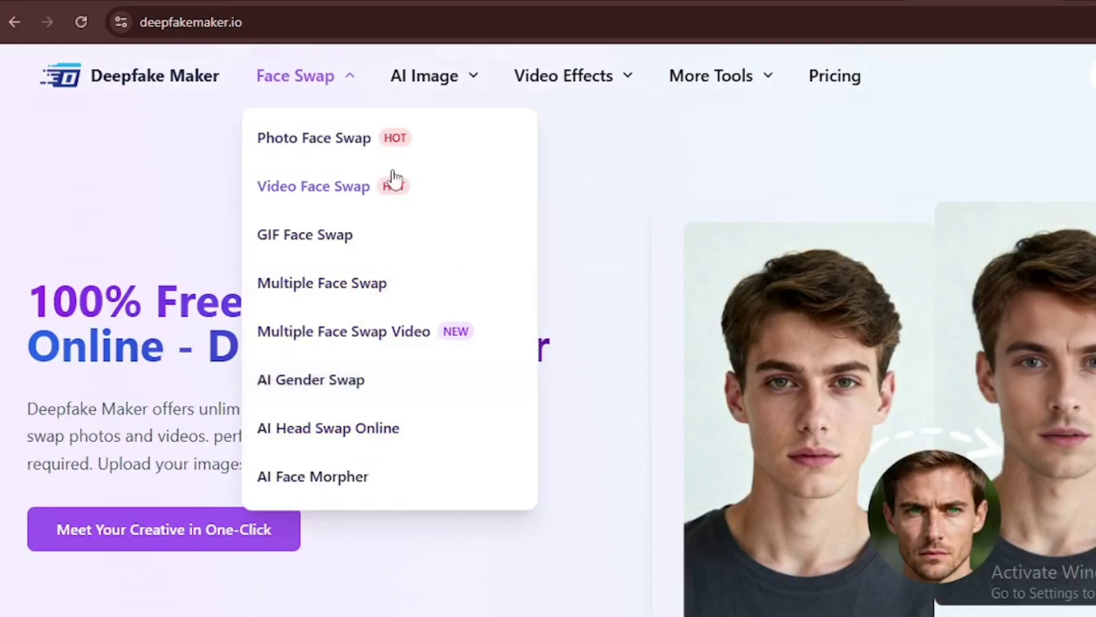
mouse_move(440, 82)
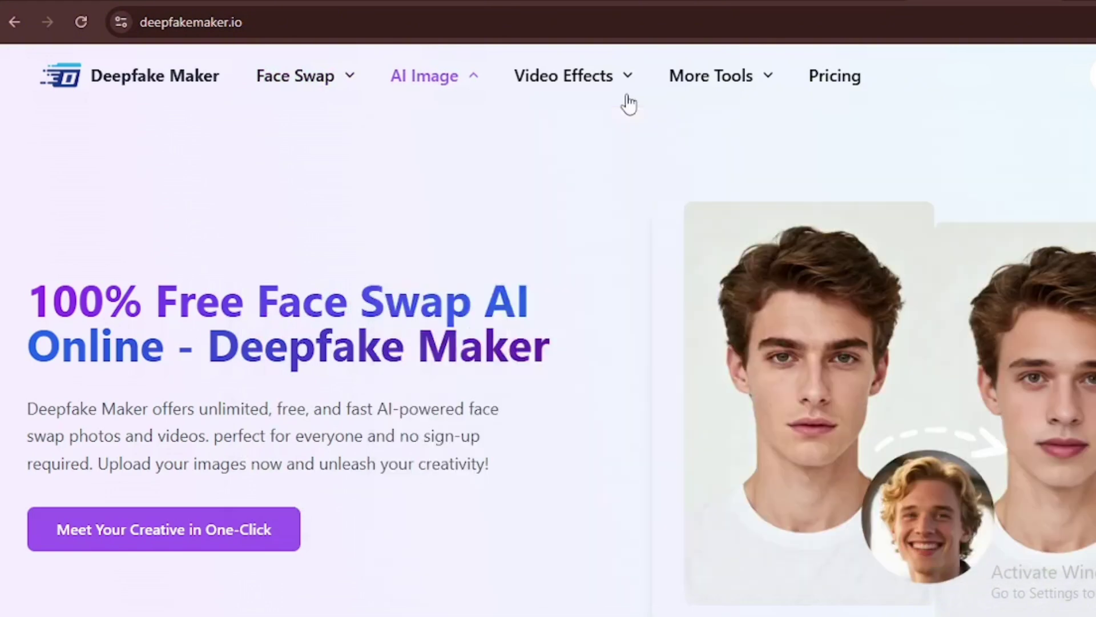
mouse_move(611, 84)
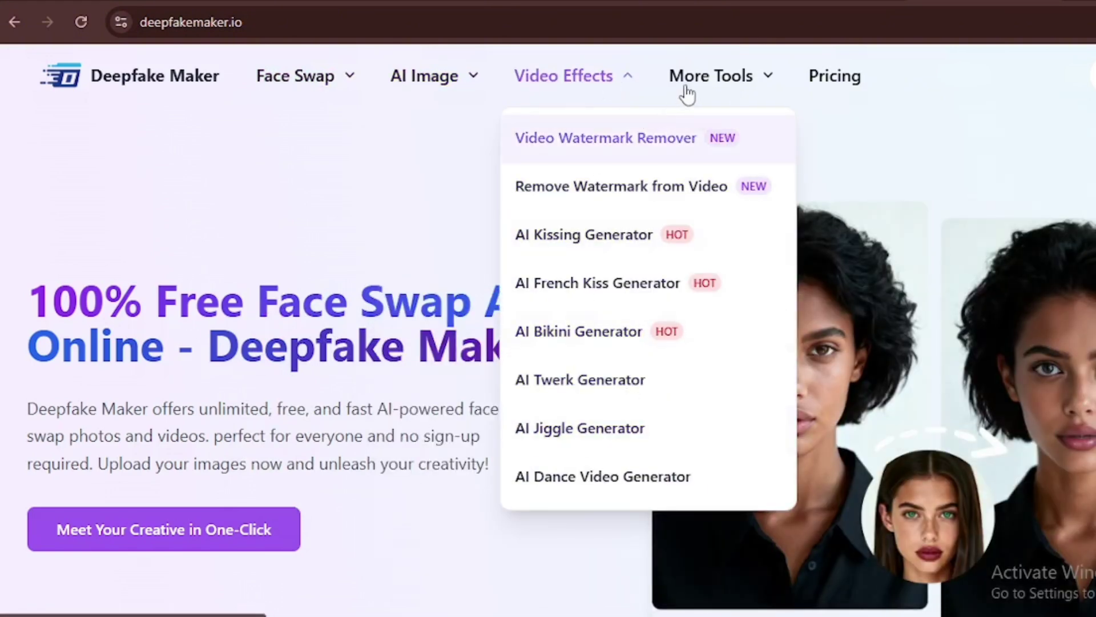
mouse_move(693, 88)
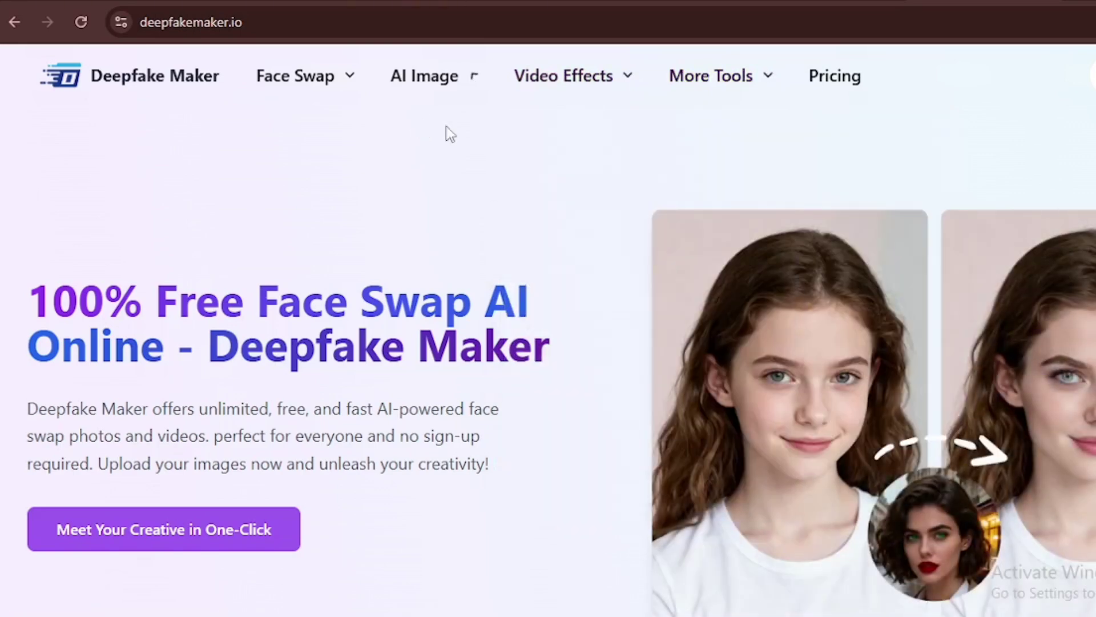
- Scroll down the homepage to the footer
scroll(220, 348, down, 5)
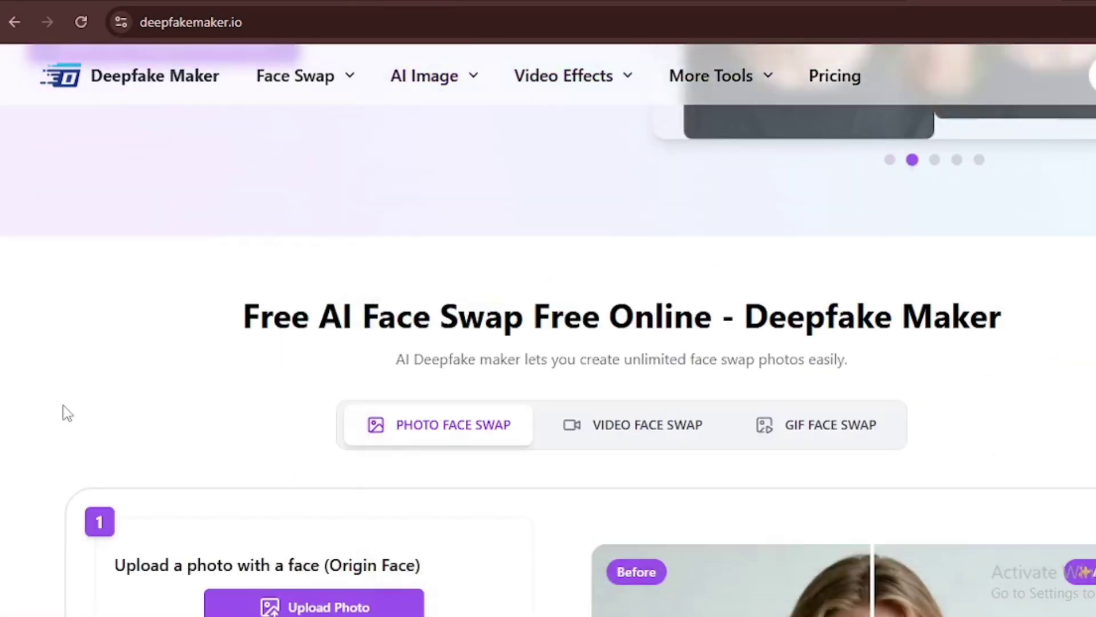
scroll(67, 413, down, 20)
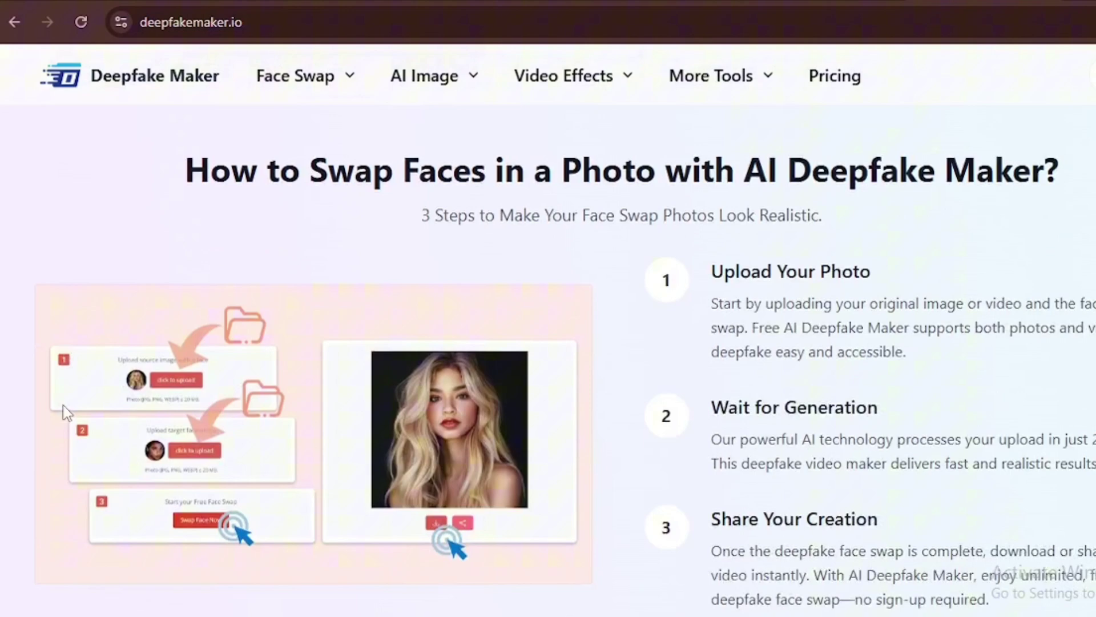
scroll(67, 412, down, 10)
scroll(66, 405, up, 2)
scroll(66, 404, down, 2)
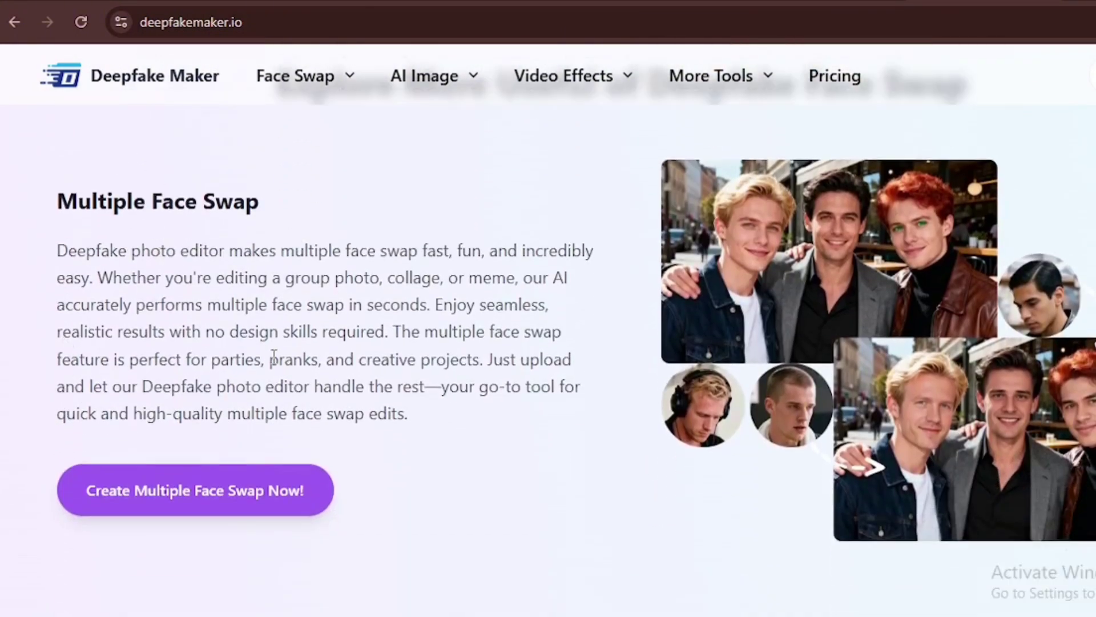
scroll(274, 357, down, 5)
scroll(342, 400, up, 2)
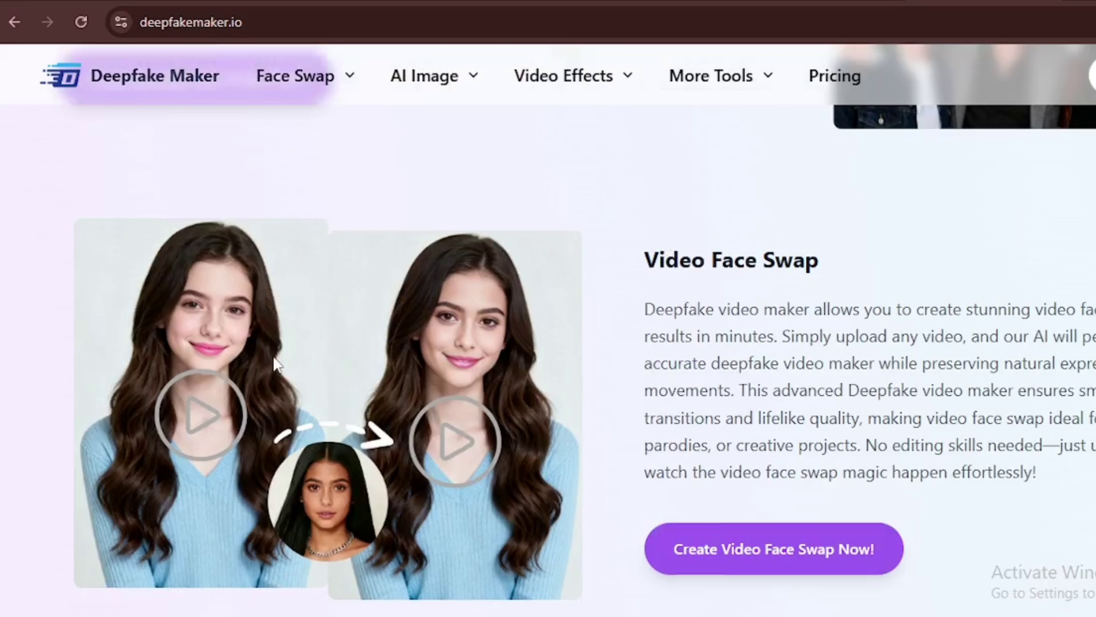
scroll(462, 472, down, 5)
scroll(457, 463, down, 15)
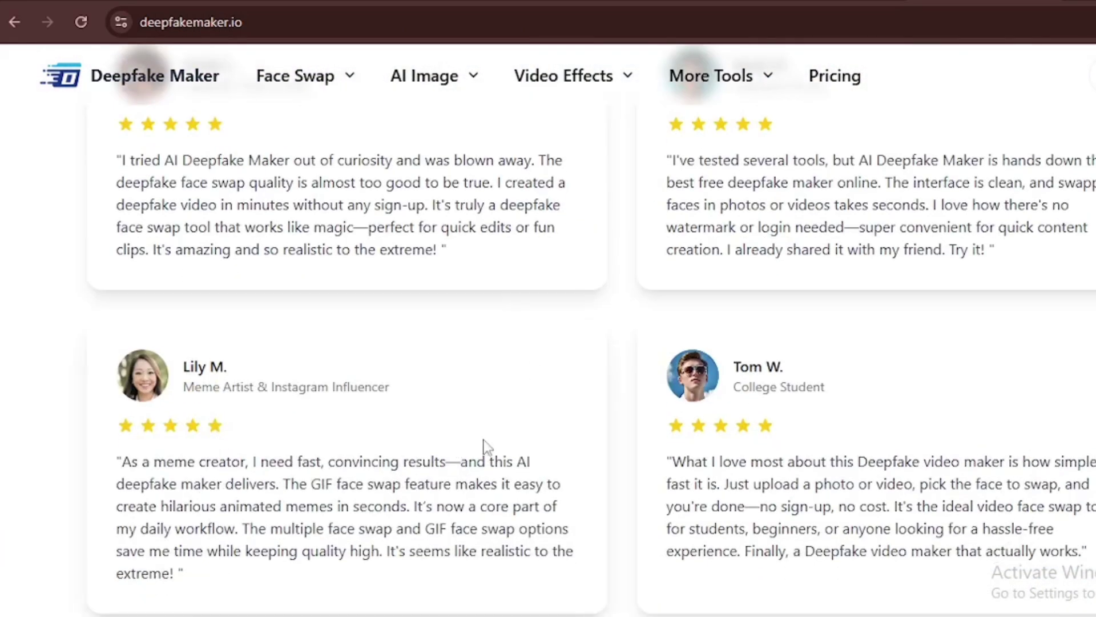
- Show the AI Image menu with its Image AI, Image Filter and Image Editor tools
mouse_move(563, 75)
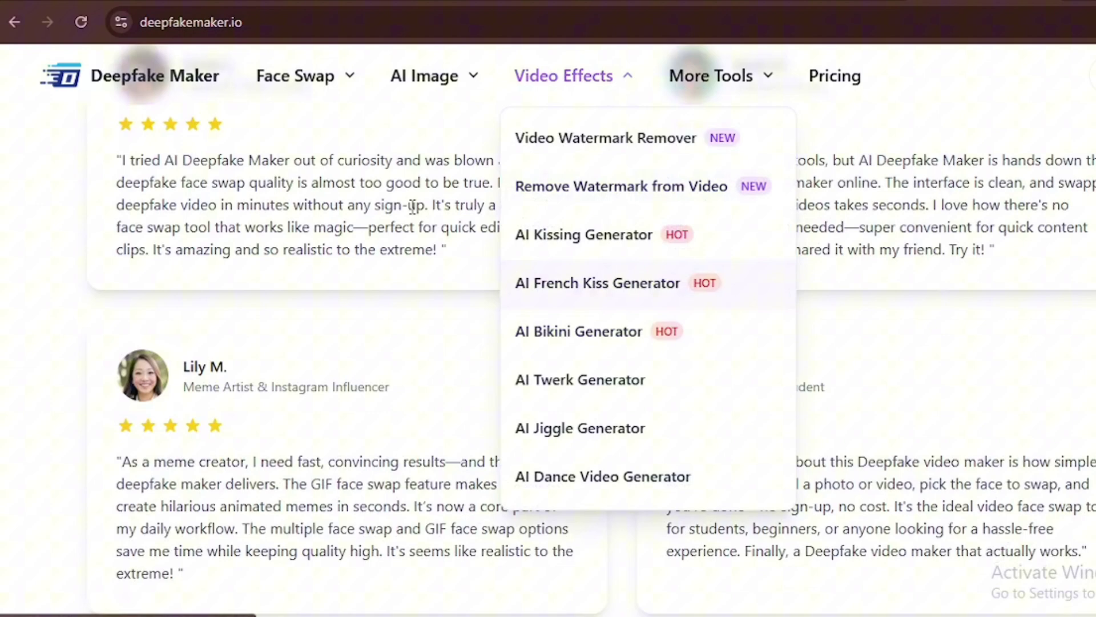
scroll(415, 269, down, 15)
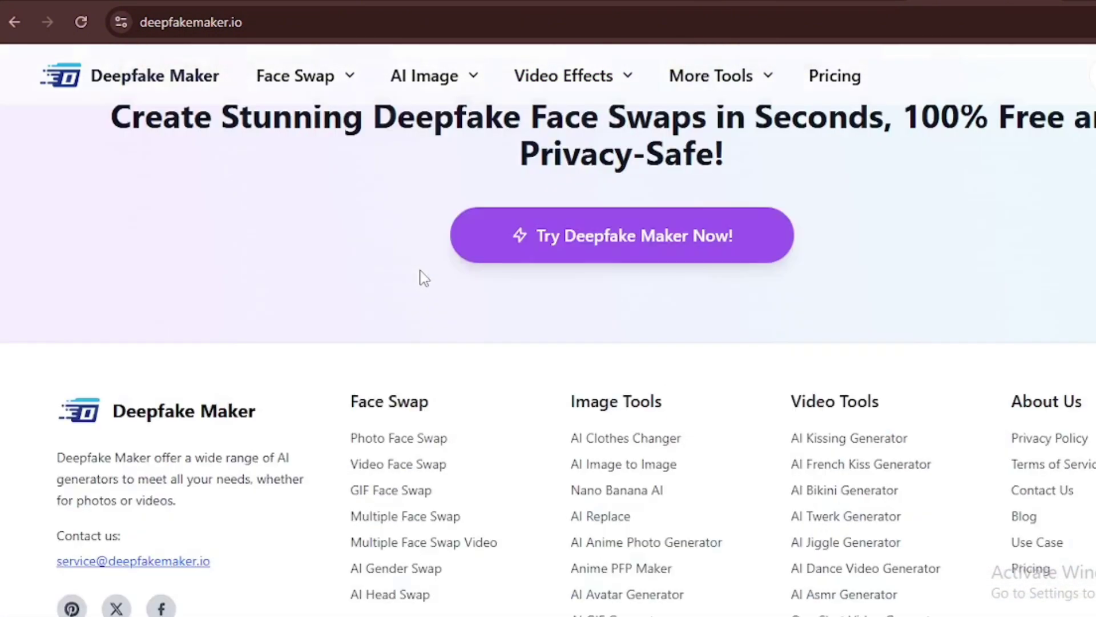
scroll(422, 274, up, 5)
scroll(489, 250, up, 10)
mouse_move(400, 74)
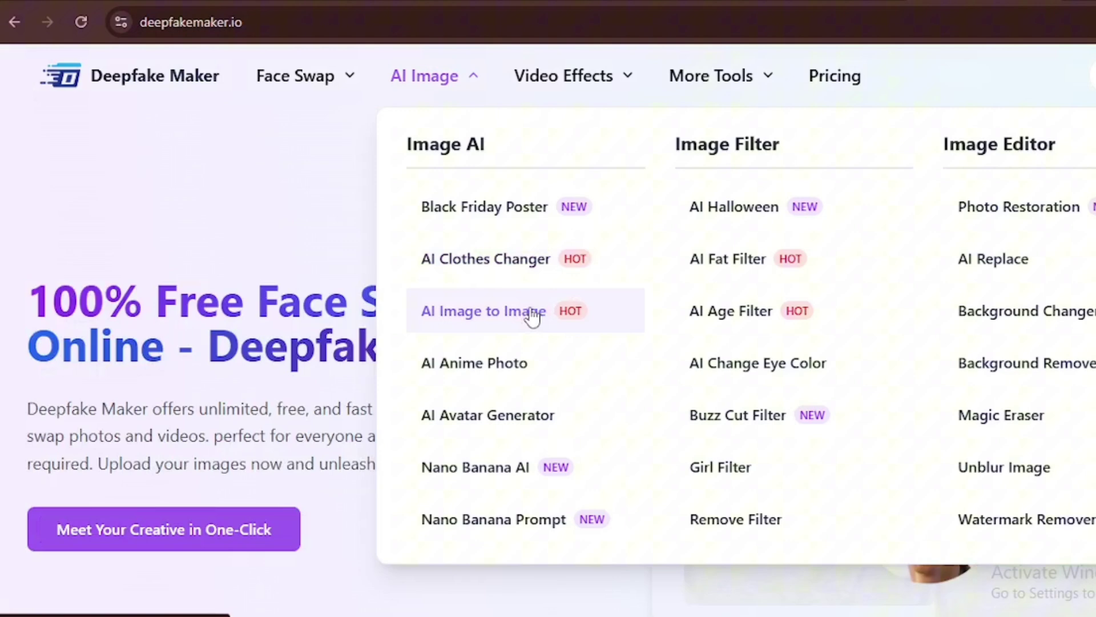
- Open the AI Image to Image tool and upload the hat photo as the origin
click(532, 313)
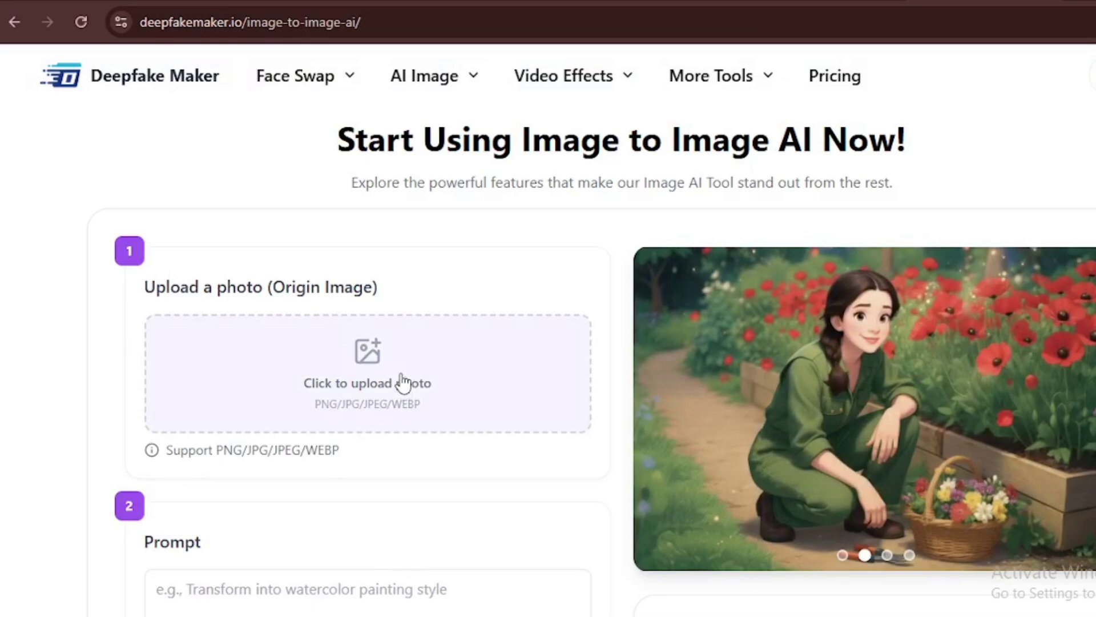
click(399, 378)
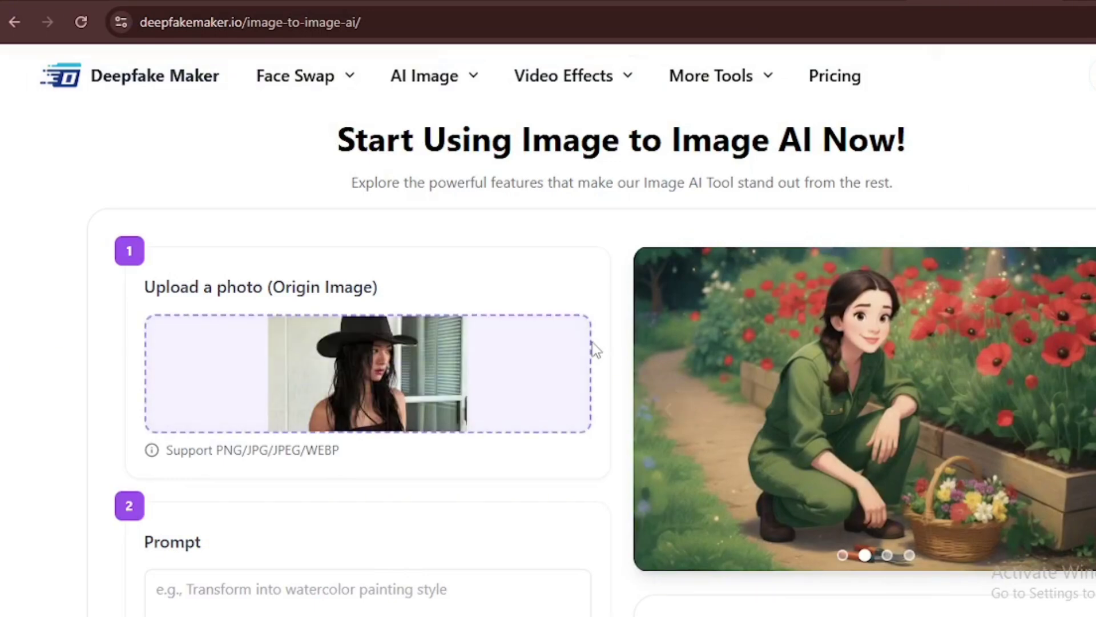
scroll(443, 382, down, 3)
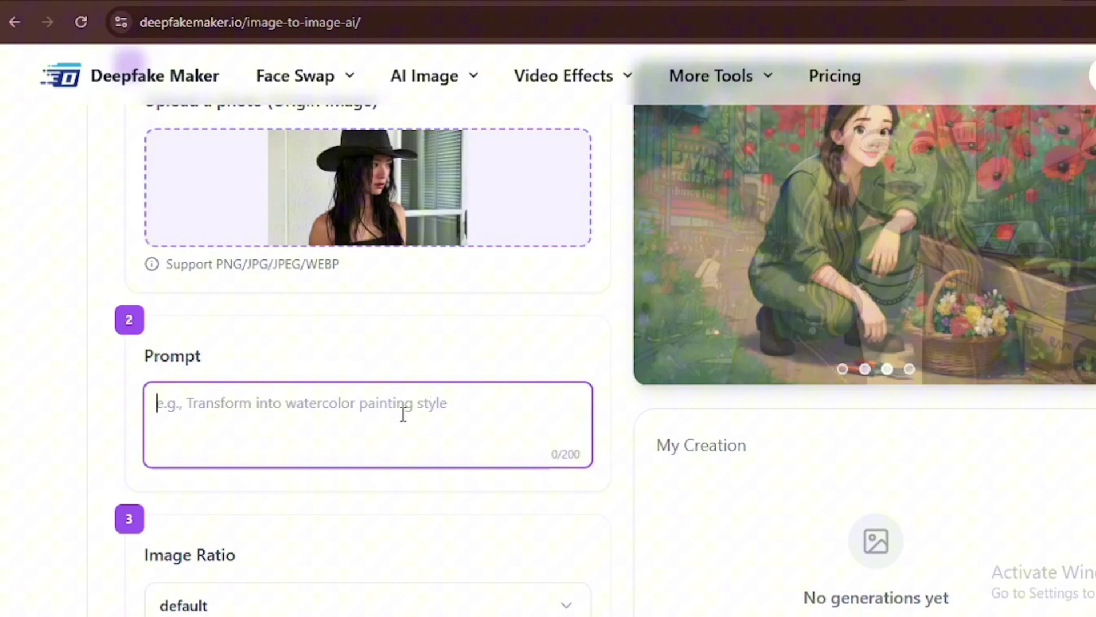
scroll(403, 414, down, 2)
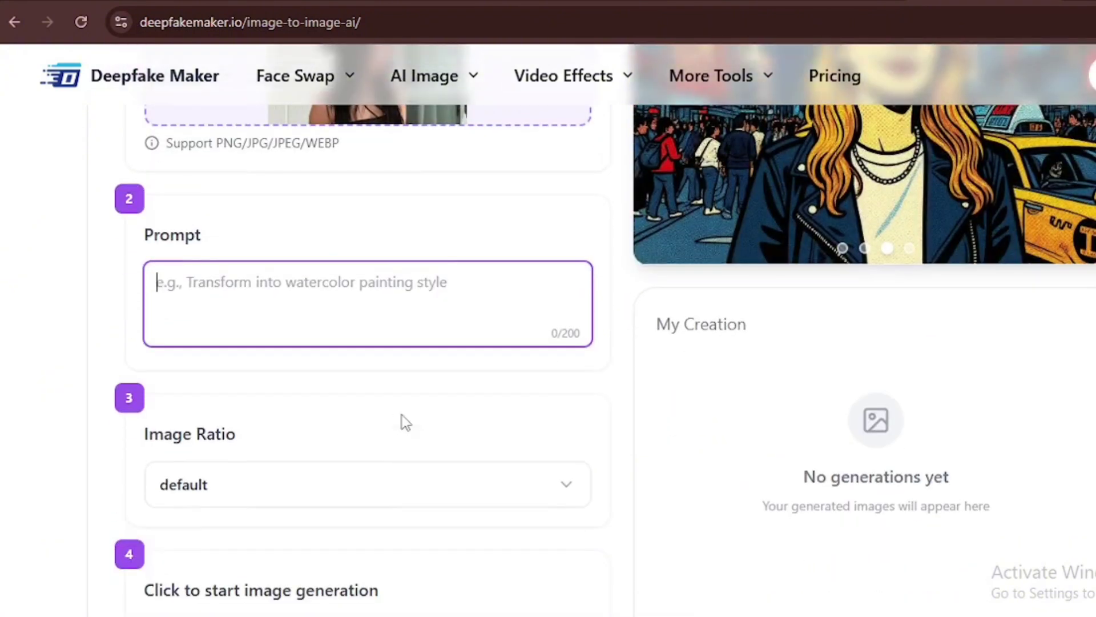
- Enter the prompt 'her hair turns red'
scroll(406, 422, up, 2)
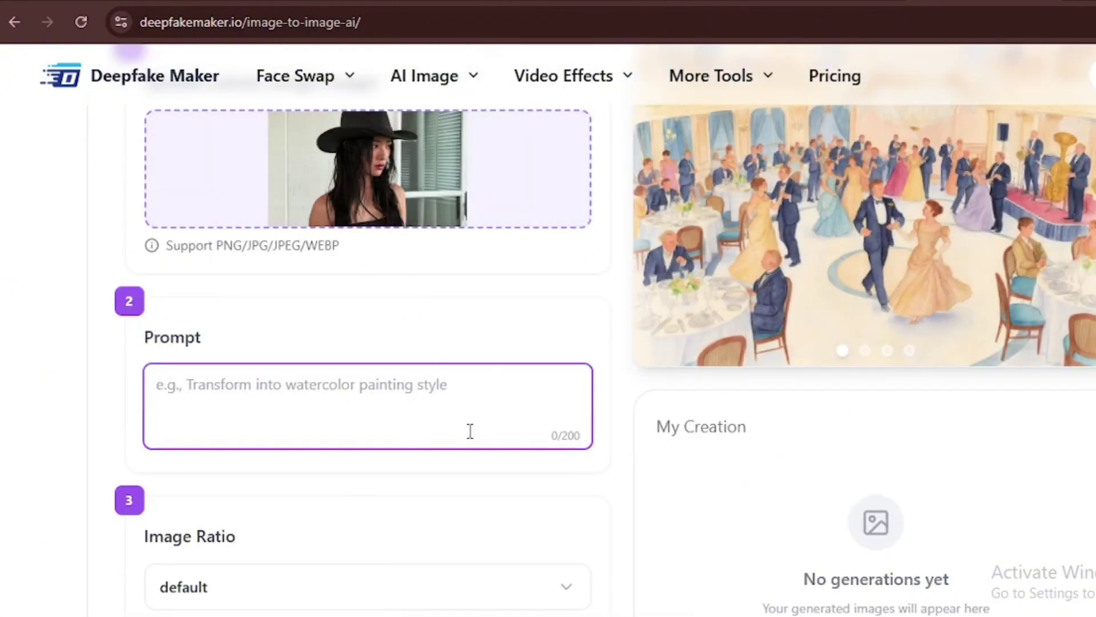
text(her hair turns red)
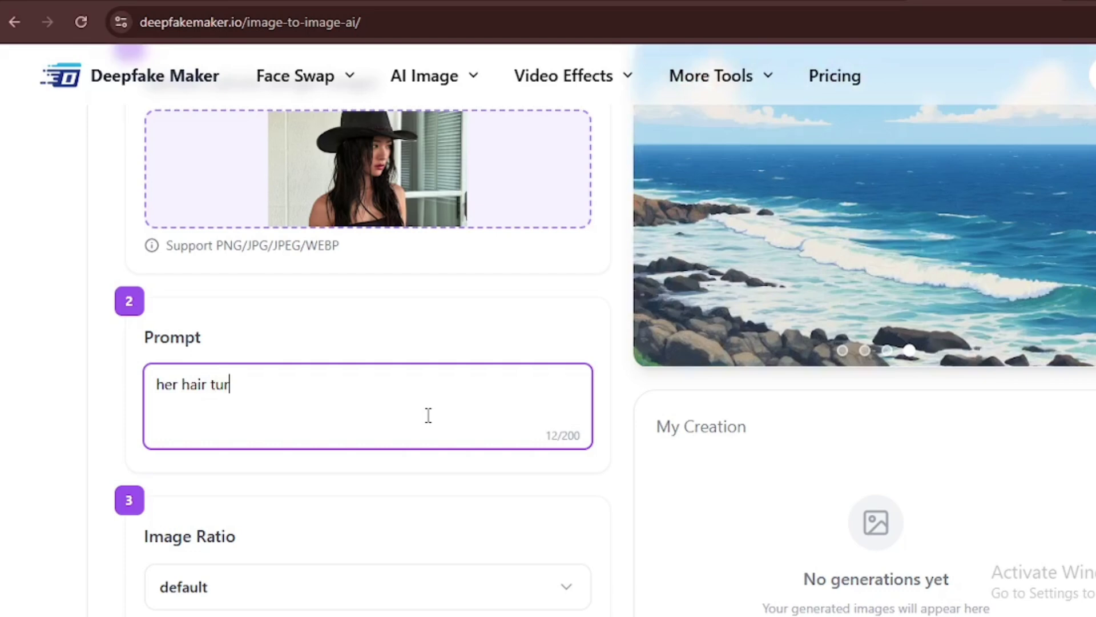
scroll(428, 415, down, 4)
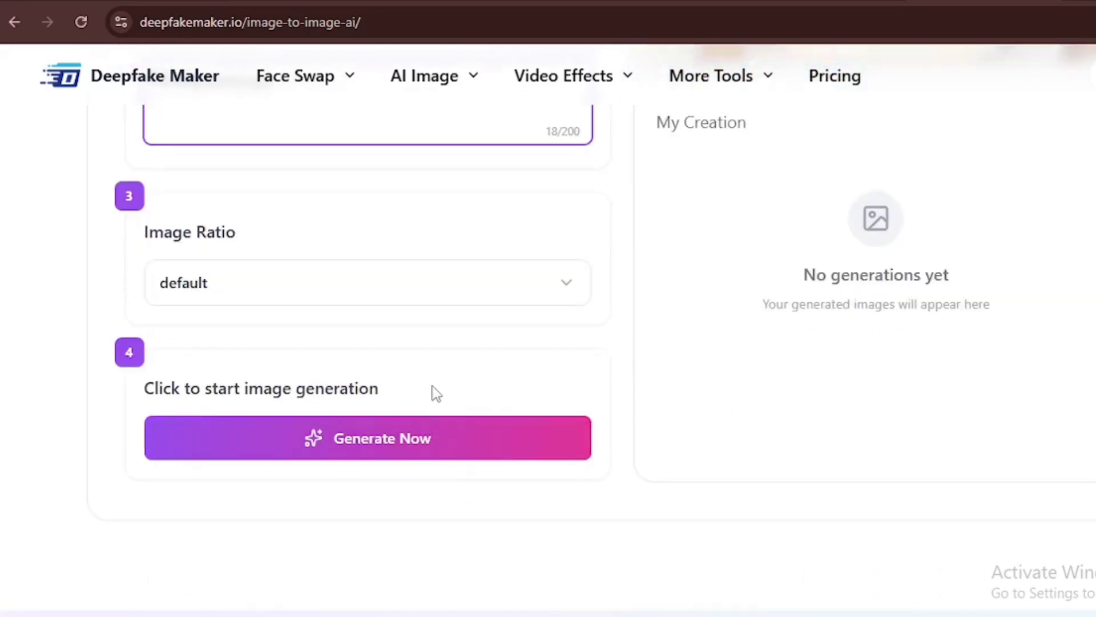
- Generate the red-hair edit and view the result under My Creation
click(435, 448)
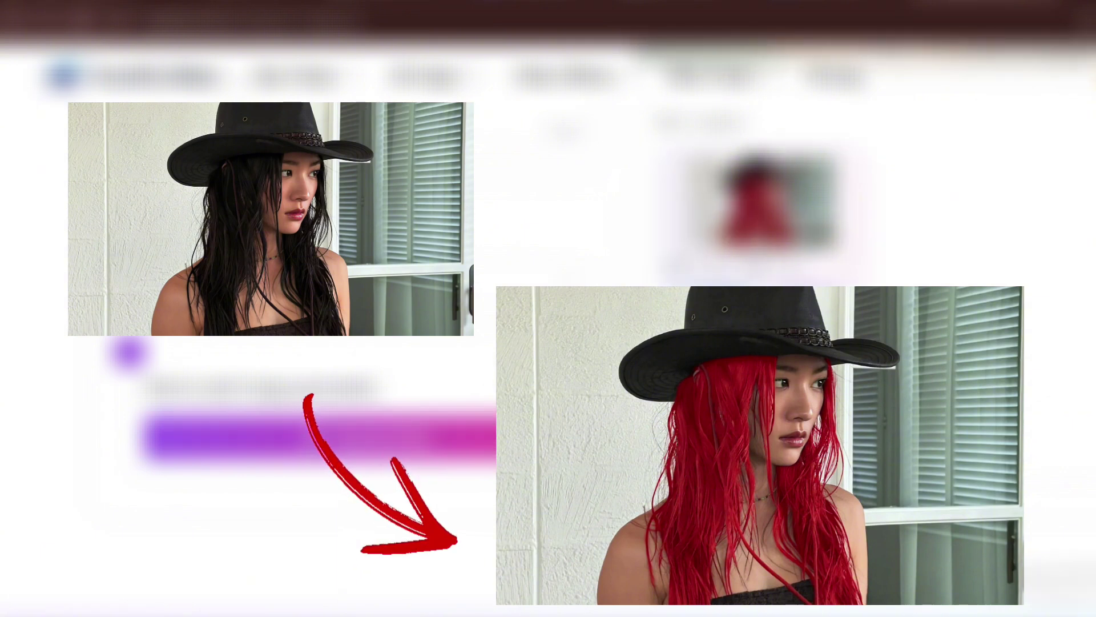
scroll(810, 185, up, 1)
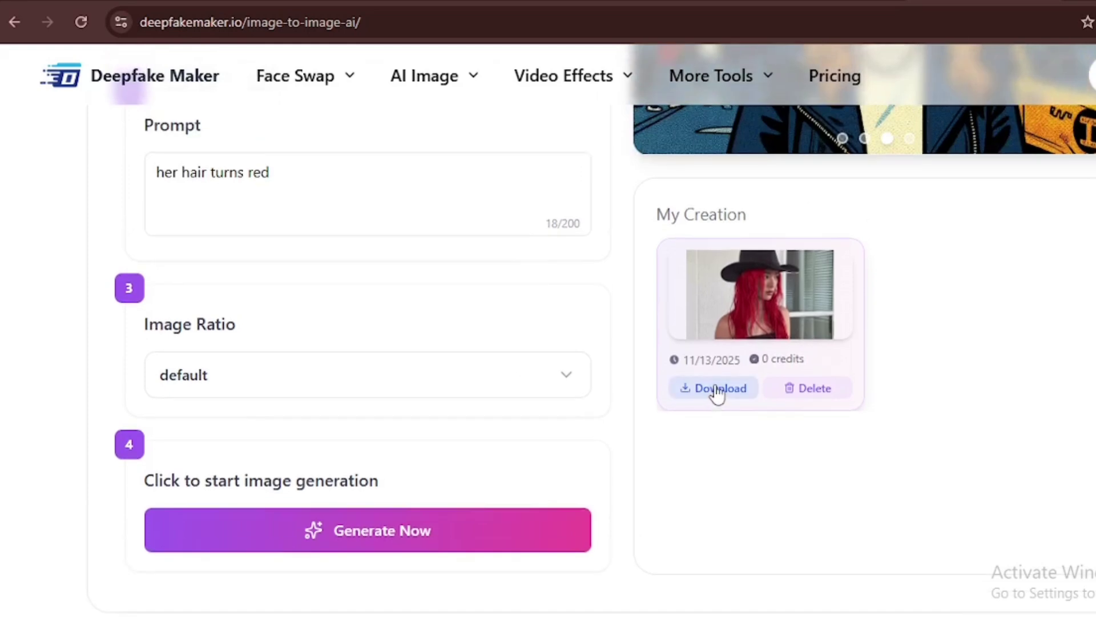
- Replace the prompt with the pasted South Park style prompt
scroll(472, 276, up, 6)
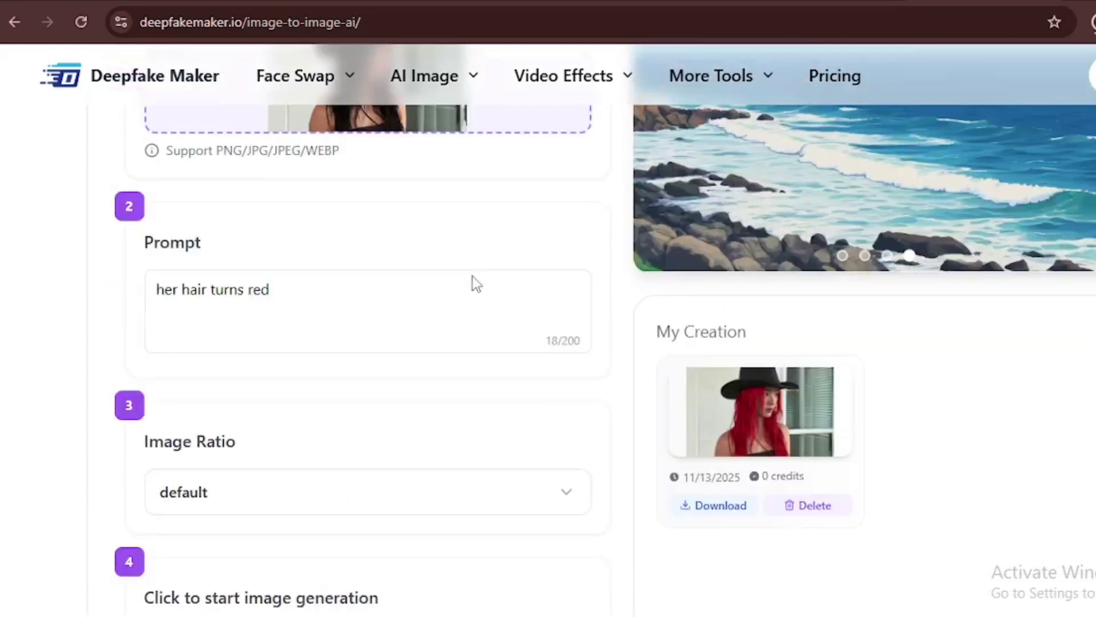
click(364, 555)
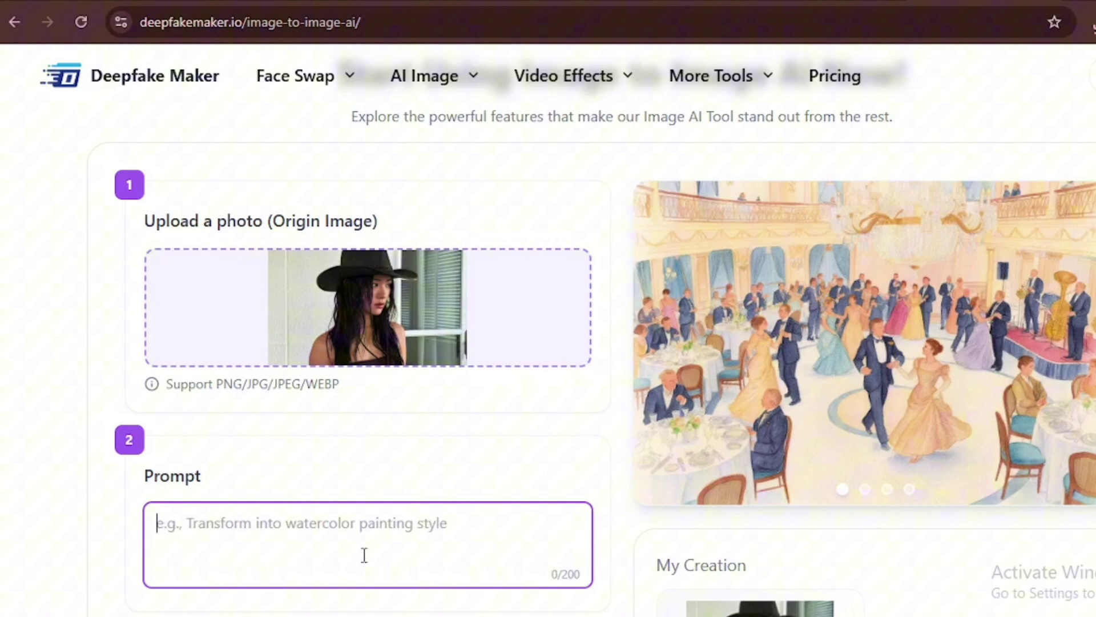
text(generate this image as a south park style)
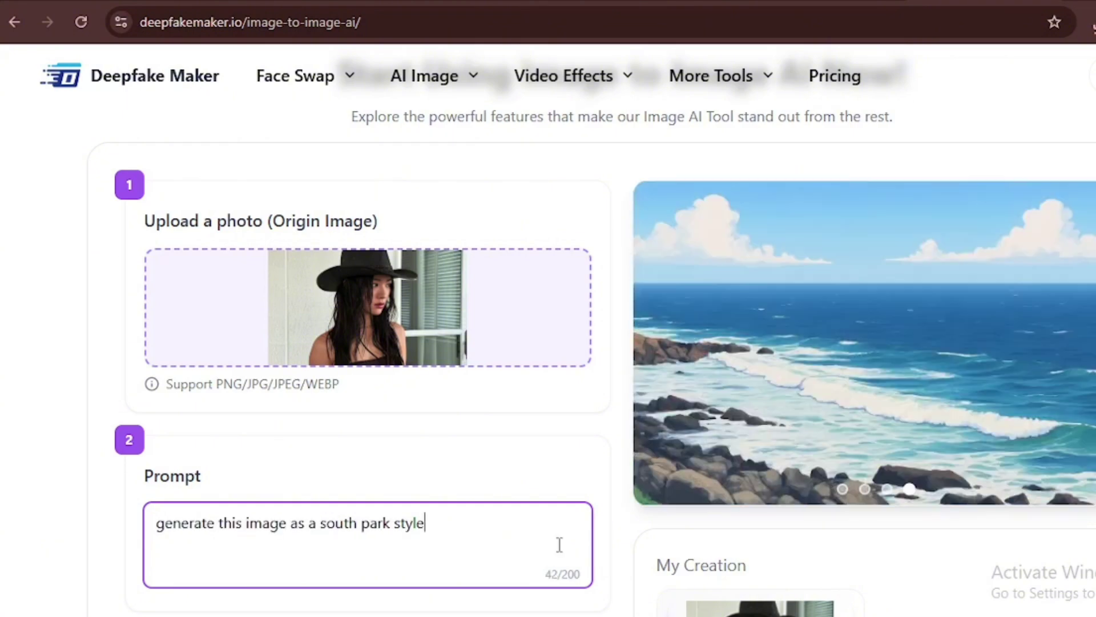
- Generate the South Park version and go to AI Image > Background Remover
scroll(414, 350, down, 5)
click(429, 576)
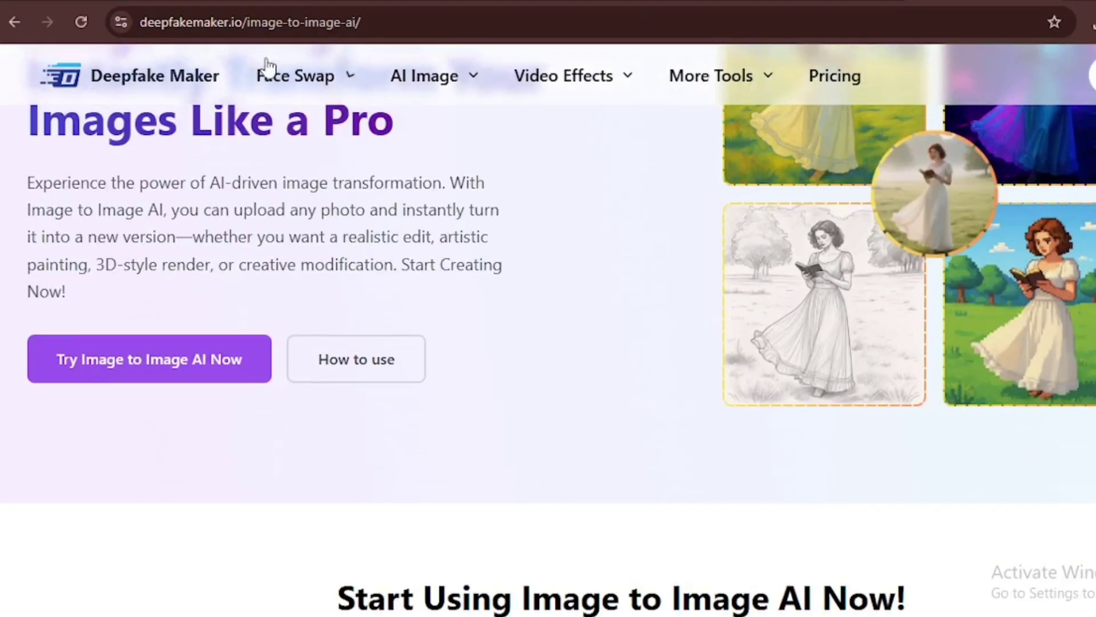
mouse_move(397, 74)
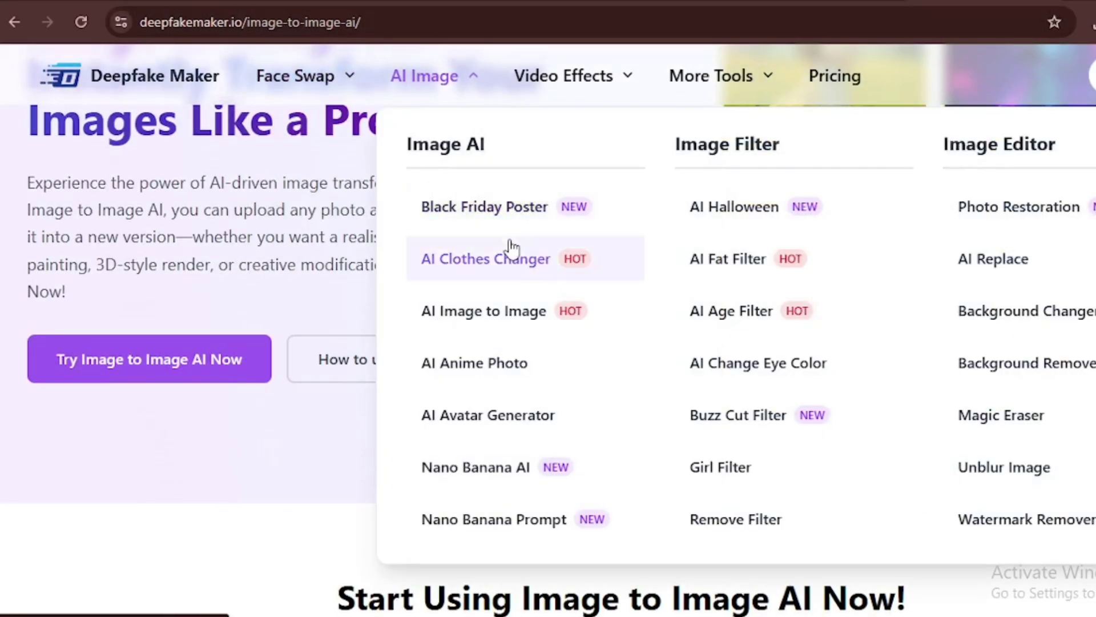
click(971, 361)
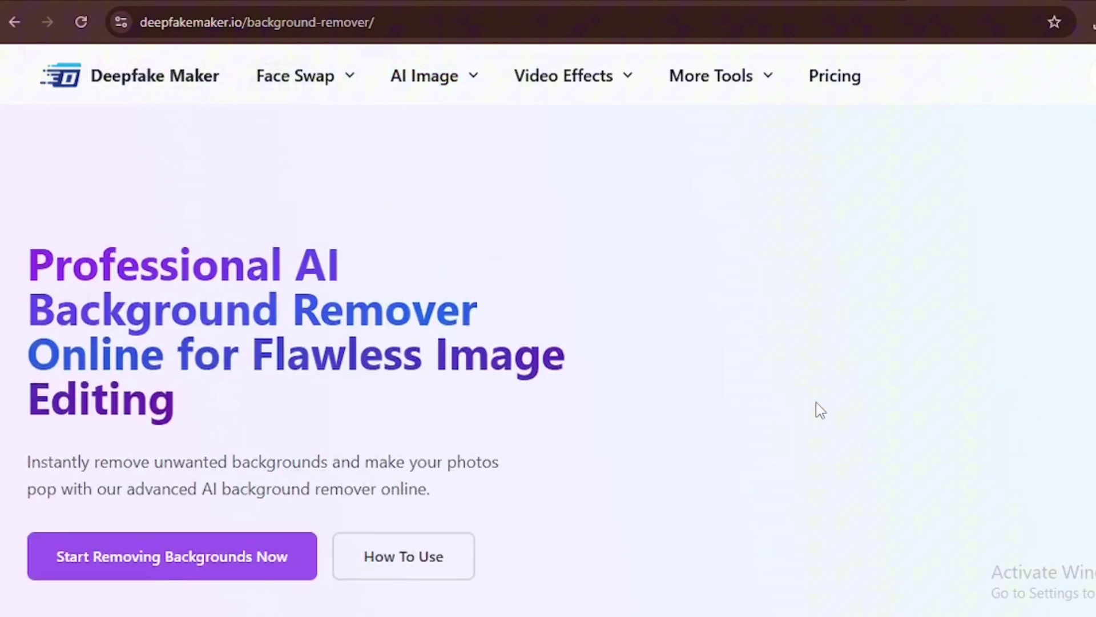
- Upload the red-haired photo from Downloads and remove its background
scroll(820, 410, down, 5)
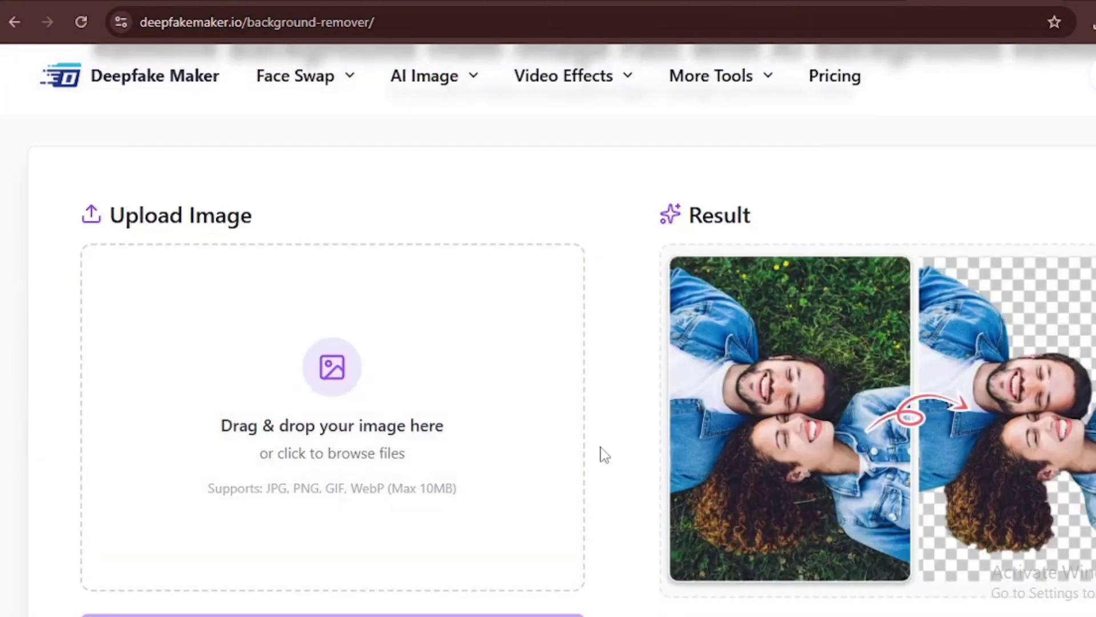
click(341, 381)
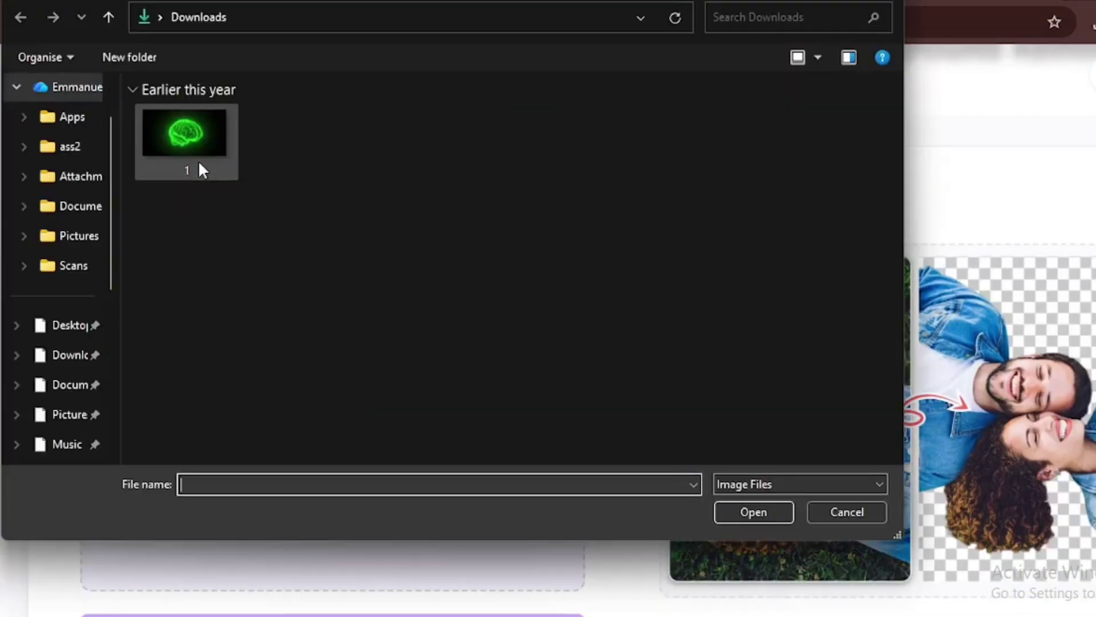
double_click(193, 150)
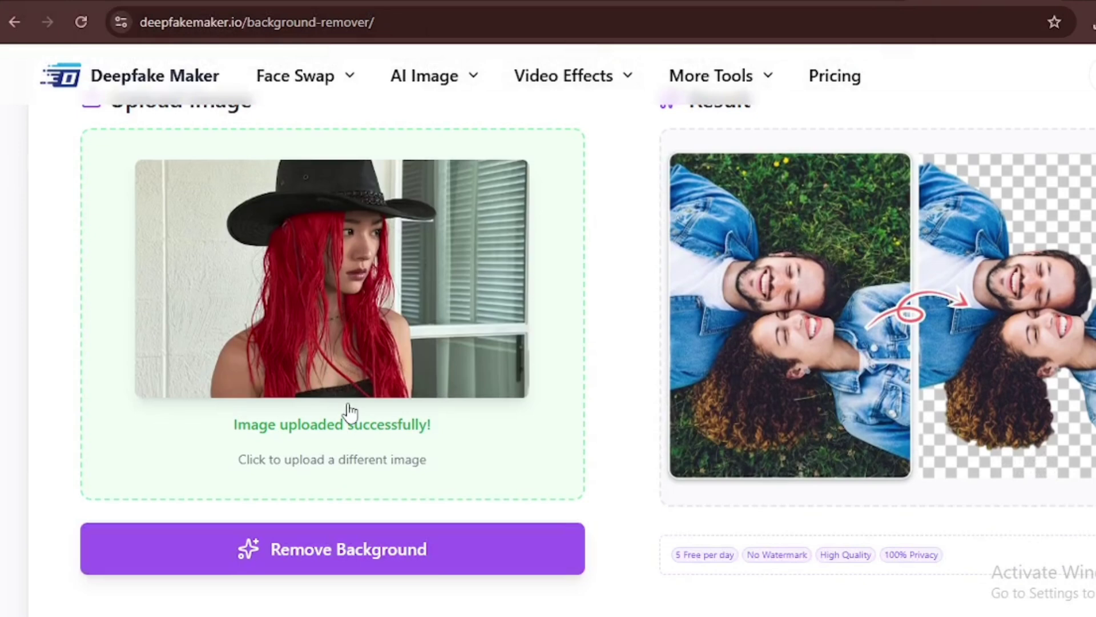
scroll(349, 411, down, 1)
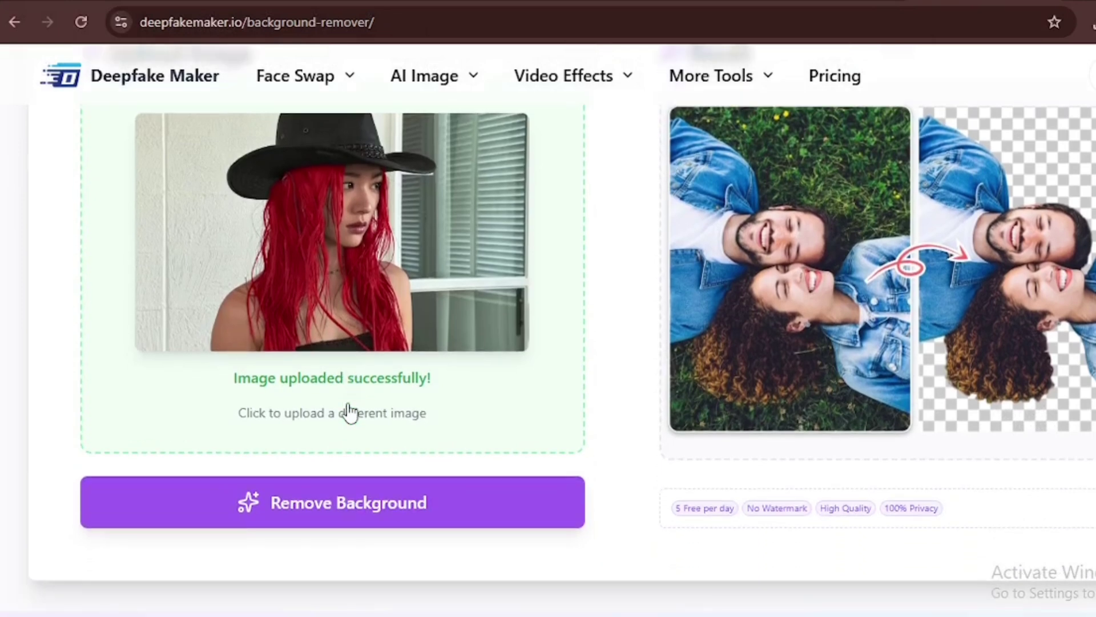
click(371, 505)
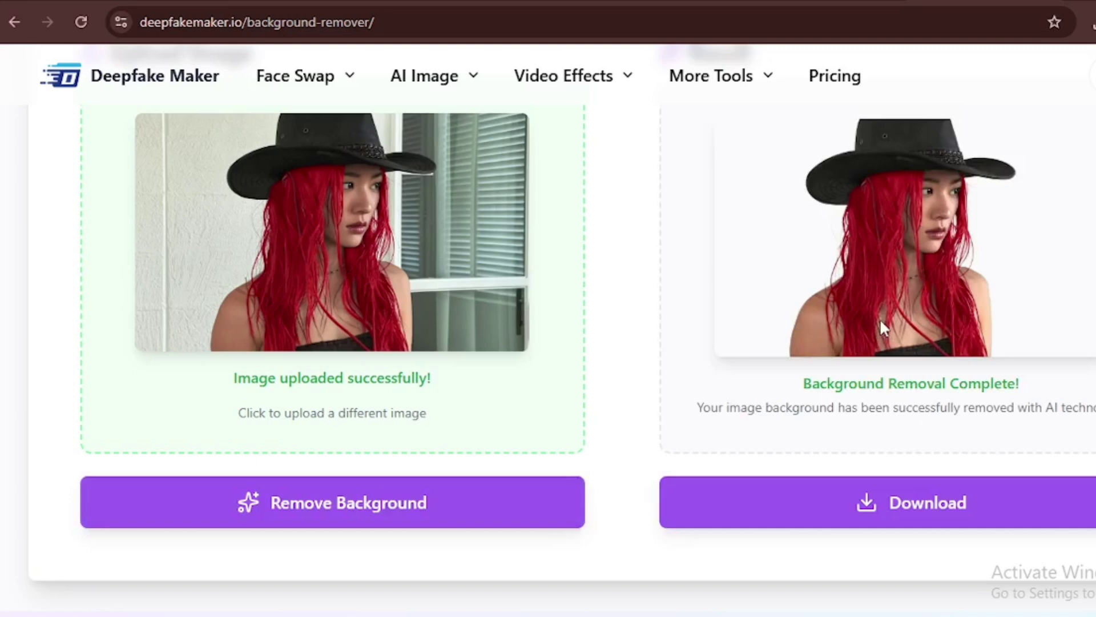
scroll(905, 298, up, 1)
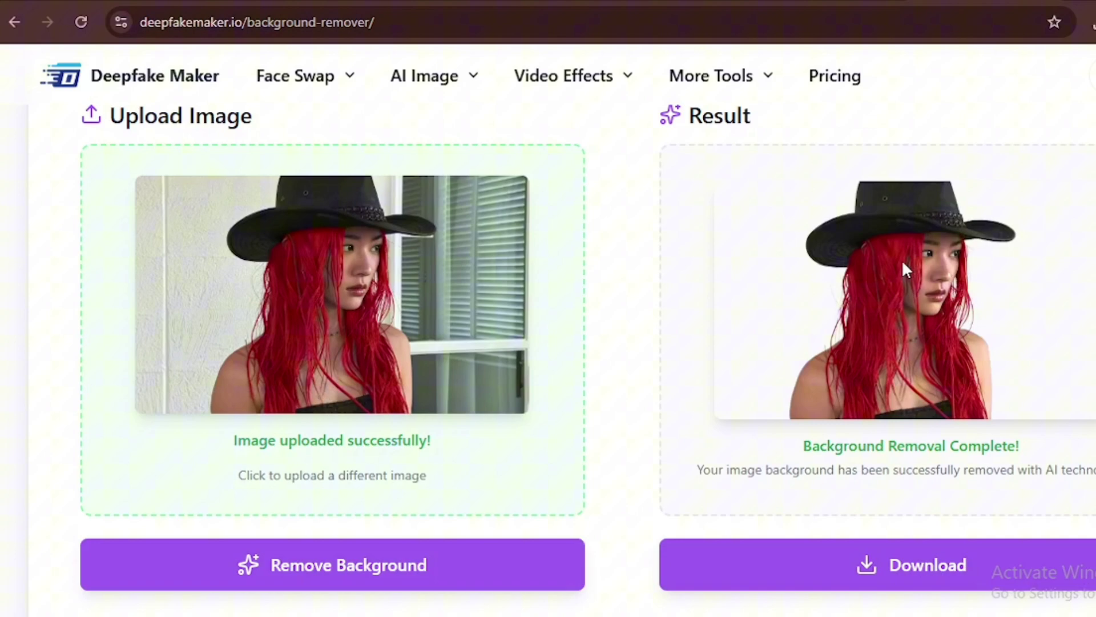
- Add the Eiffel Tower pizza clip and a target face photo to Video Face Swap
scroll(903, 264, up, 10)
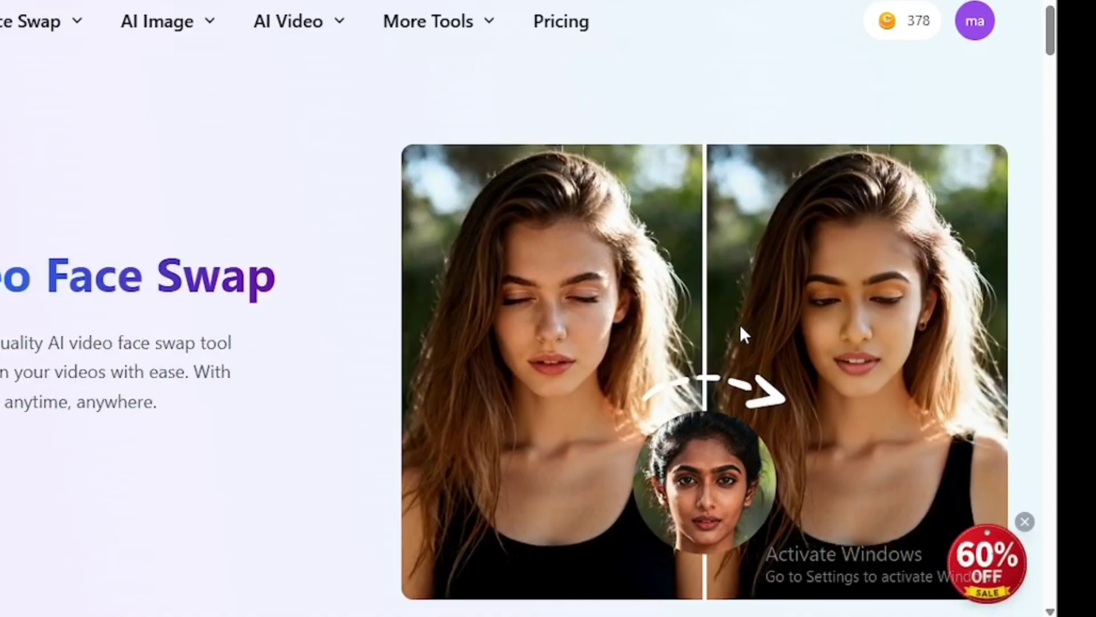
scroll(740, 324, down, 8)
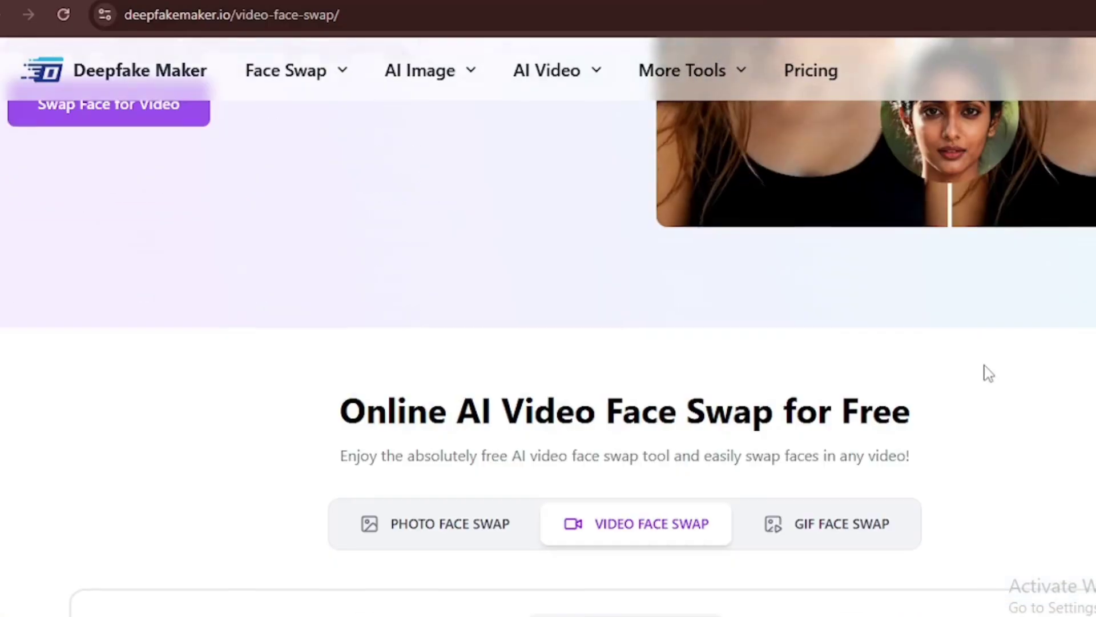
scroll(558, 573, down, 10)
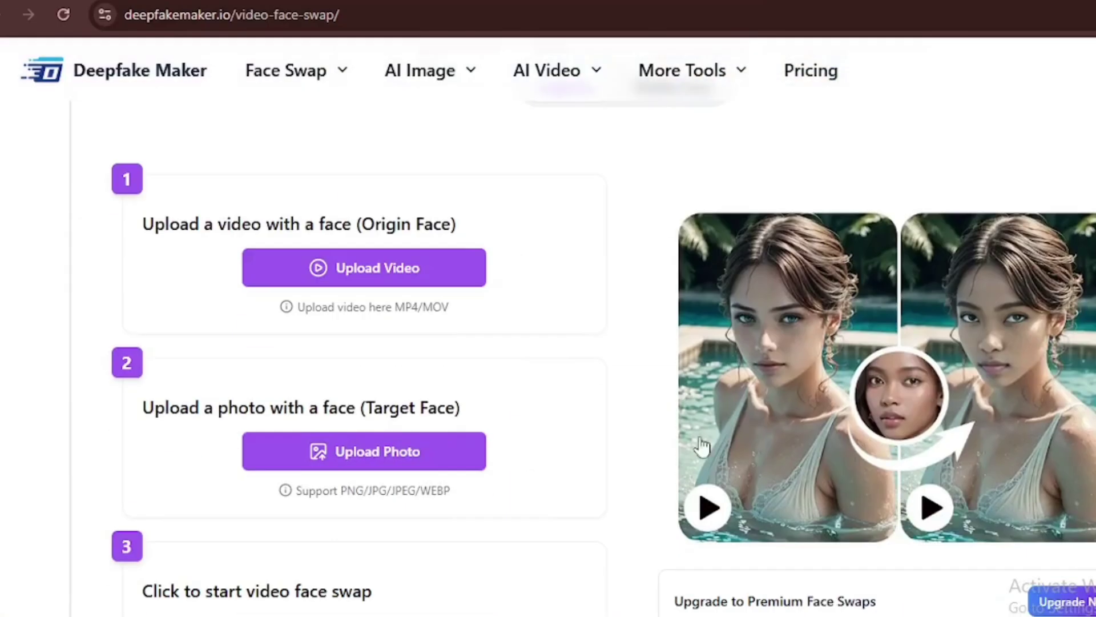
click(321, 269)
key(Return)
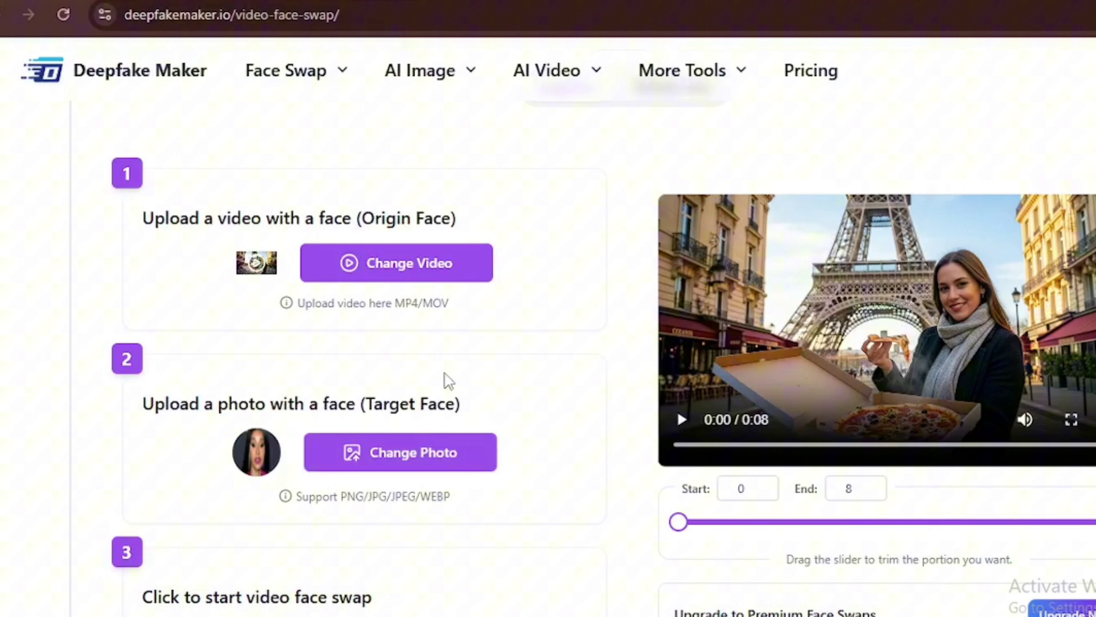
scroll(445, 379, down, 3)
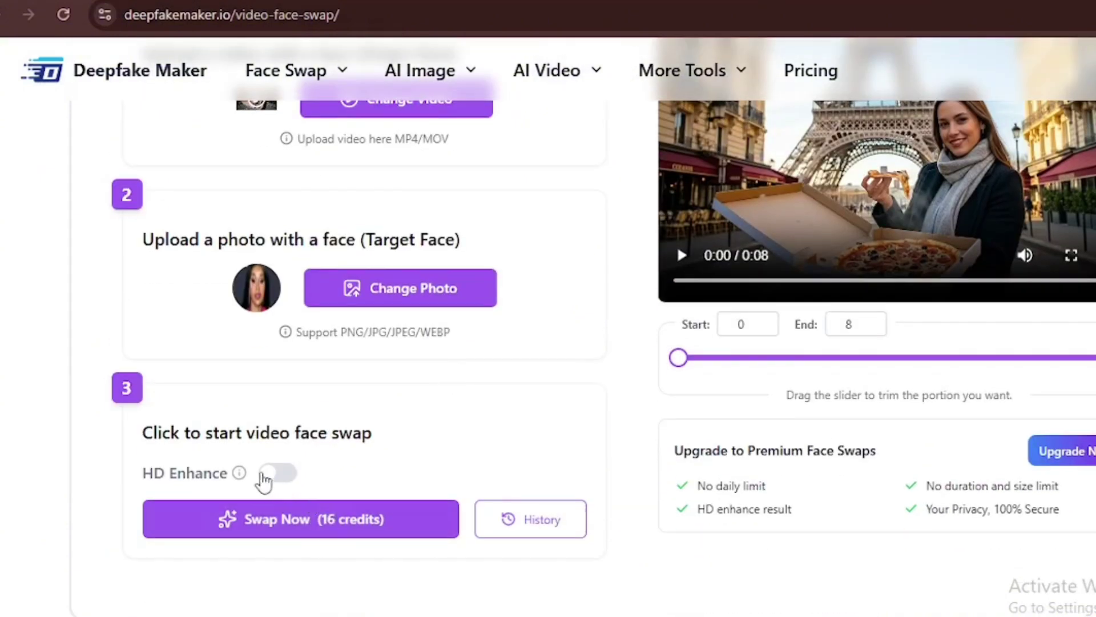
mouse_move(240, 474)
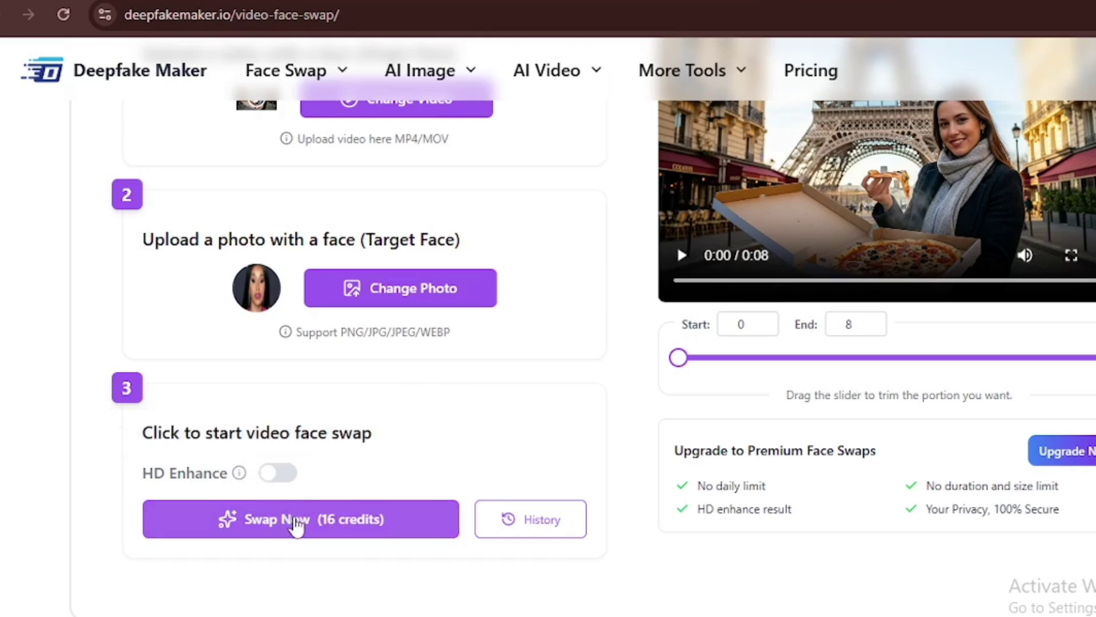
- Run the 16-credit face swap and preview the finished 8-second video
click(295, 520)
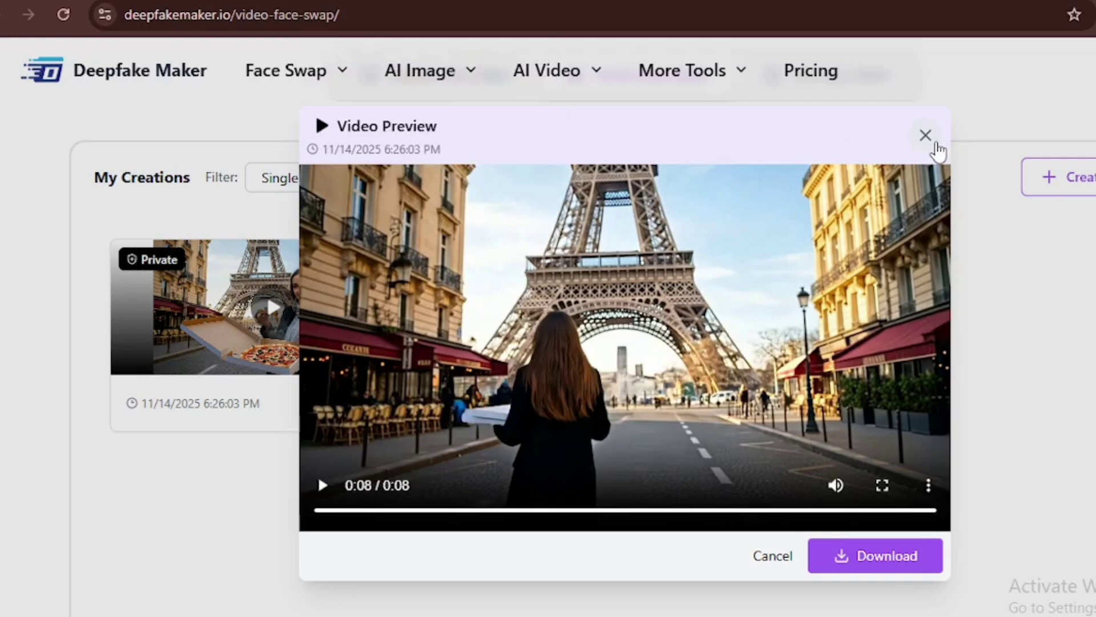
- Close the video preview and go to Nano Banana AI's Image to Image generator
click(937, 149)
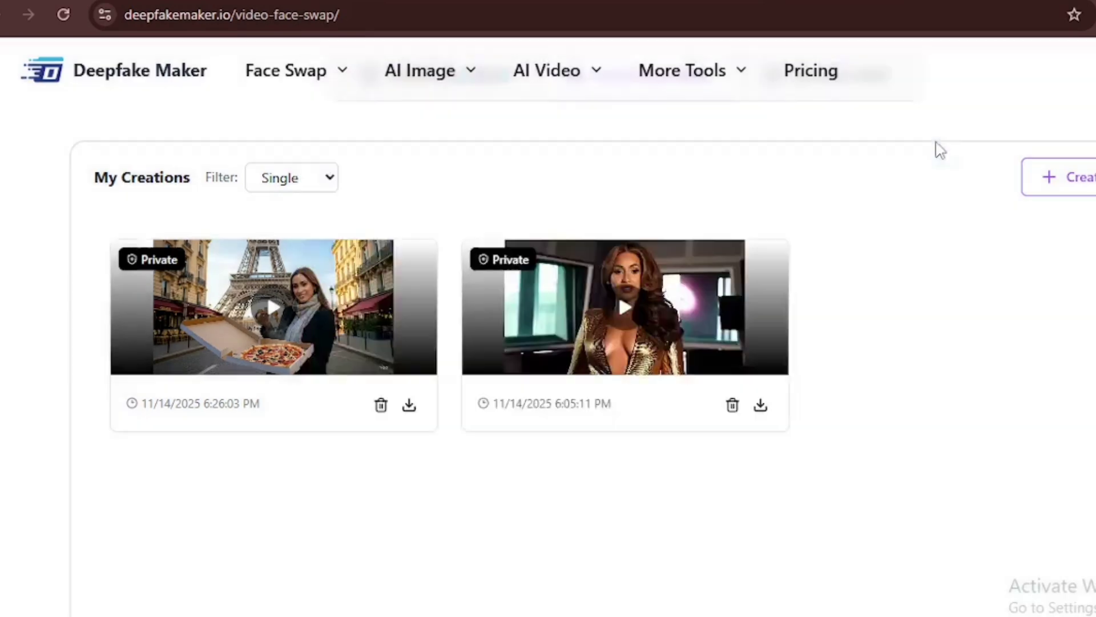
click(409, 98)
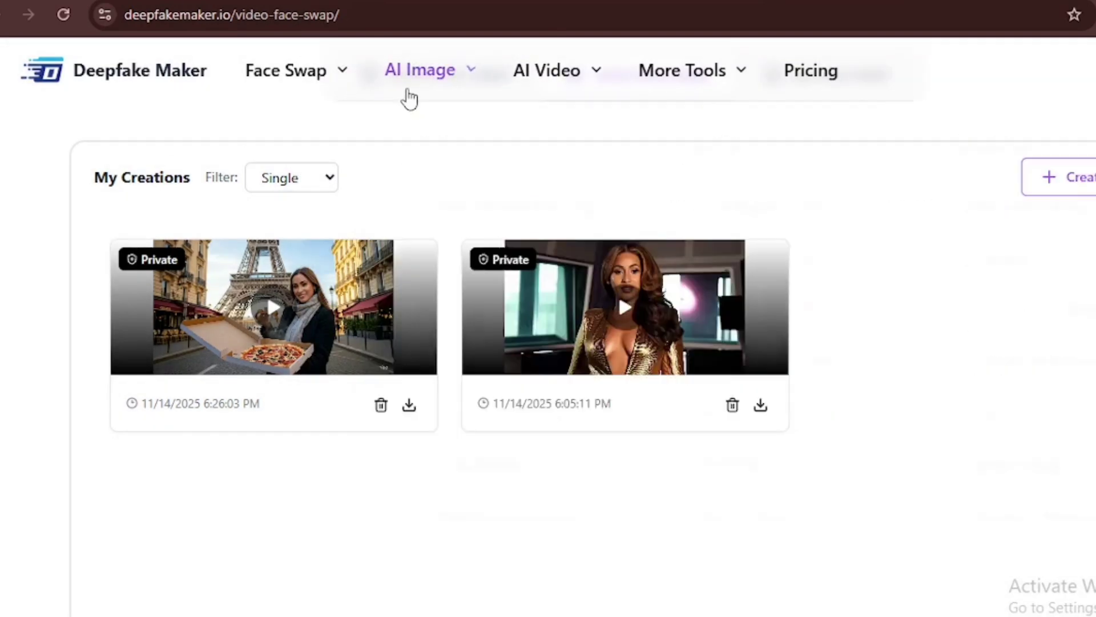
click(409, 99)
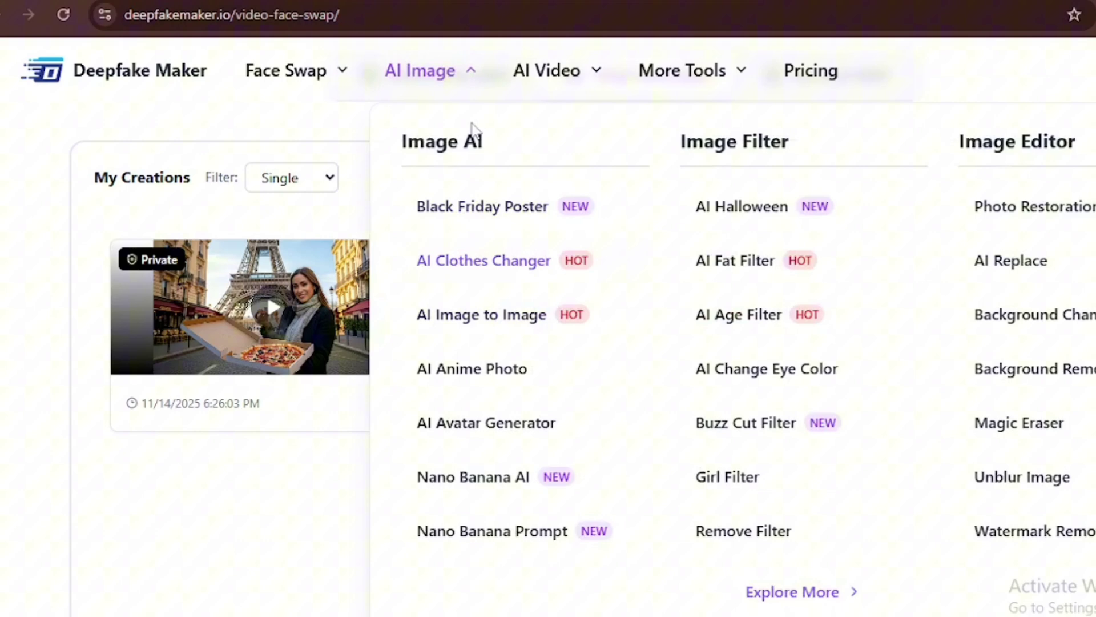
click(505, 485)
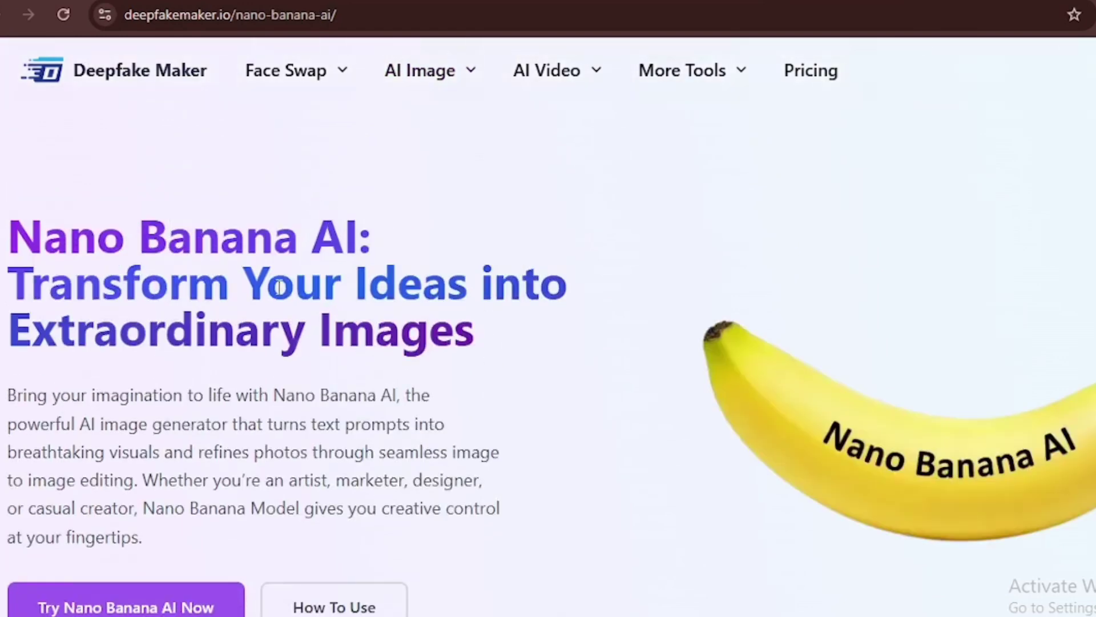
scroll(63, 348, down, 3)
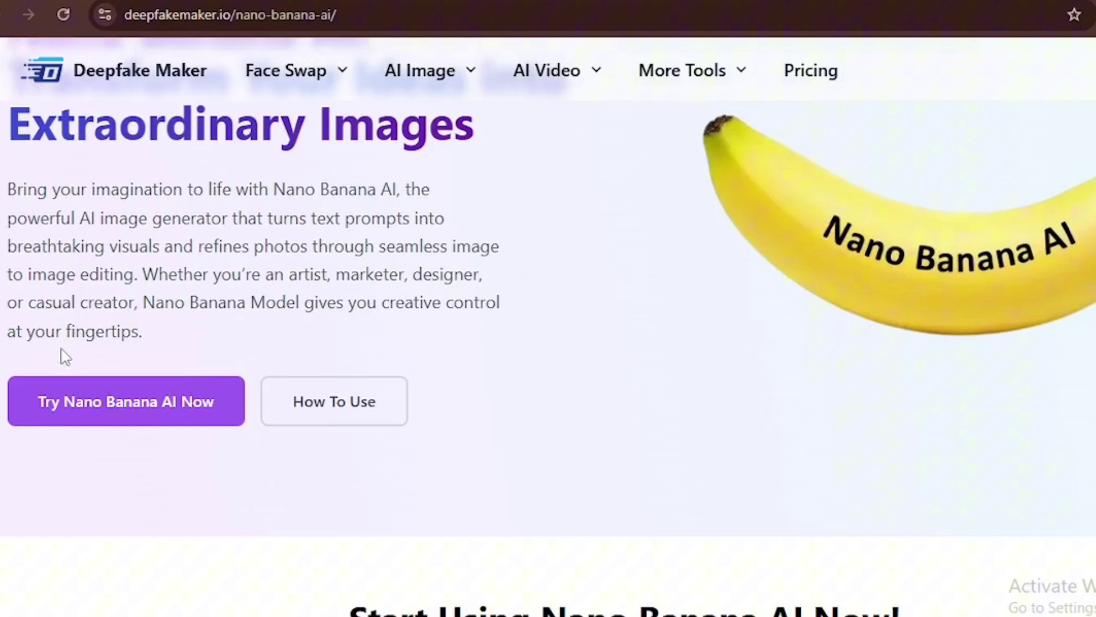
scroll(63, 356, down, 10)
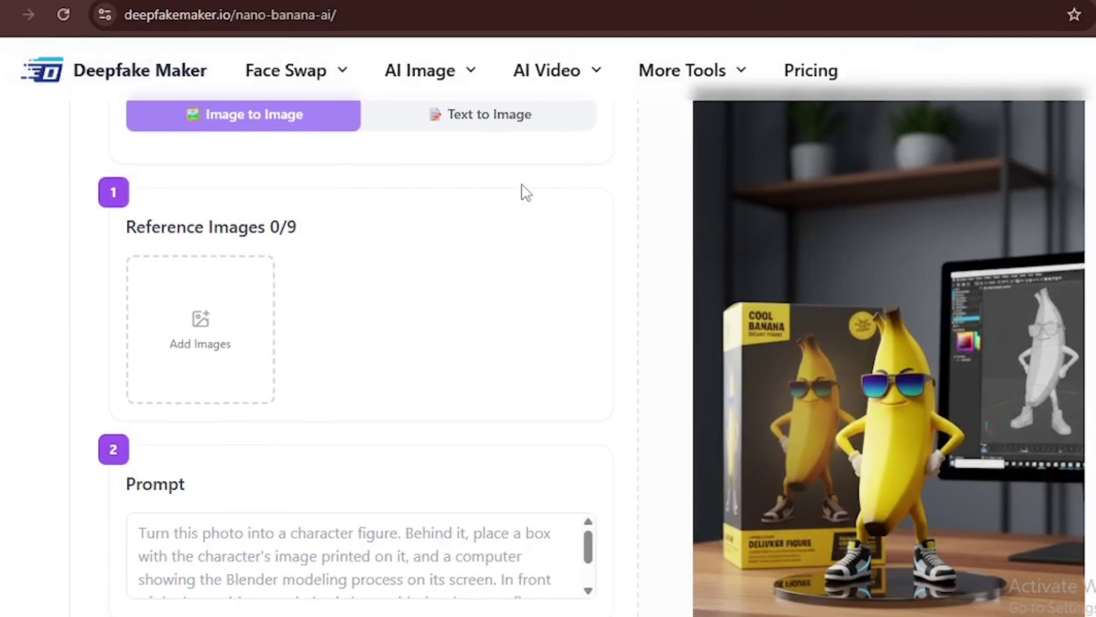
- Generate a Text to Image picture of a woman before neon city lights and download it
scroll(526, 193, up, 2)
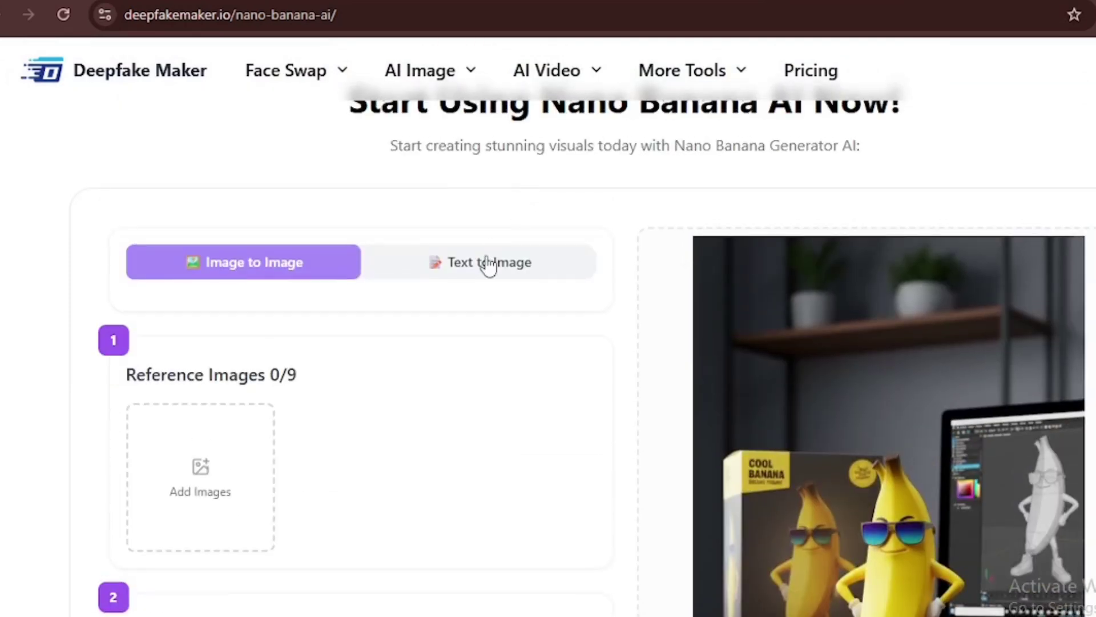
click(488, 264)
click(358, 506)
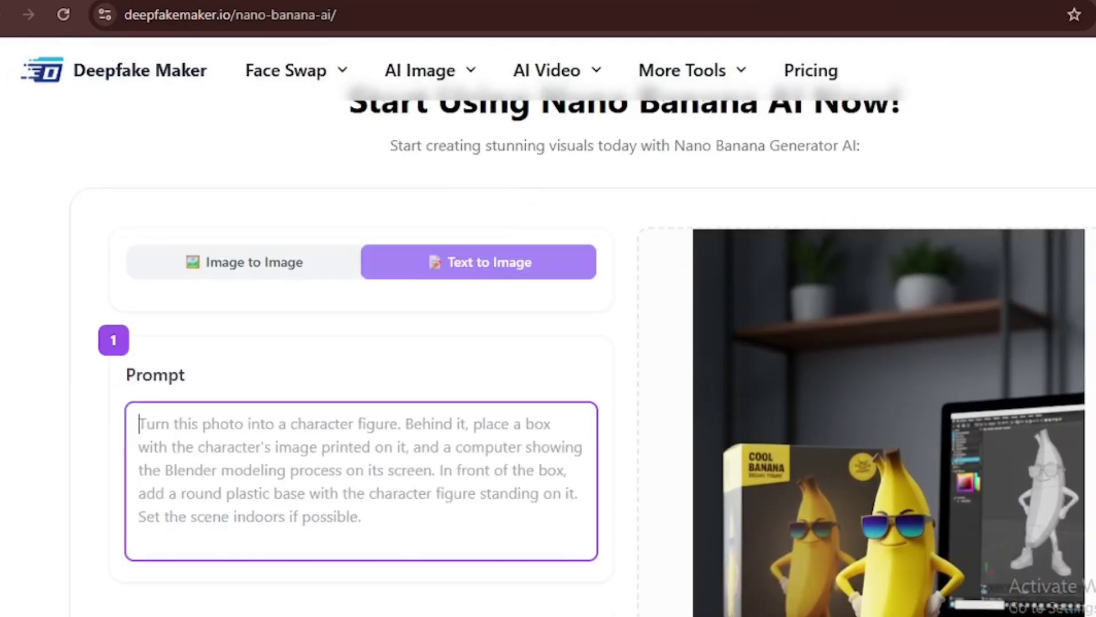
text(A beautiful woman standing in front of neon city lights at night. Very sharp photo. Realistic skin. Cinematic camera.)
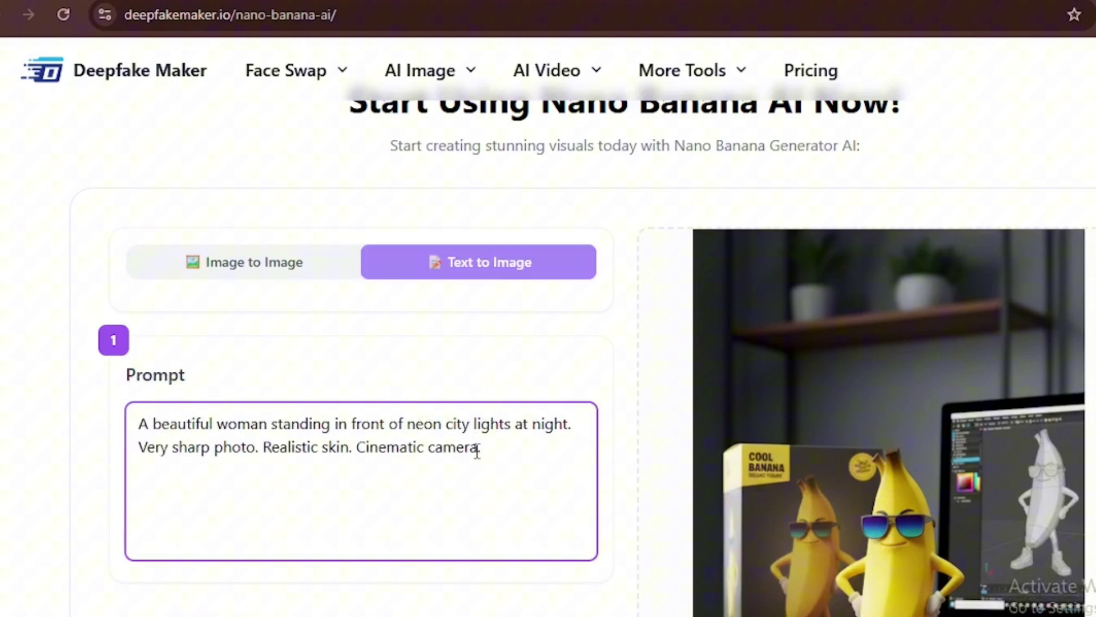
scroll(477, 451, down, 3)
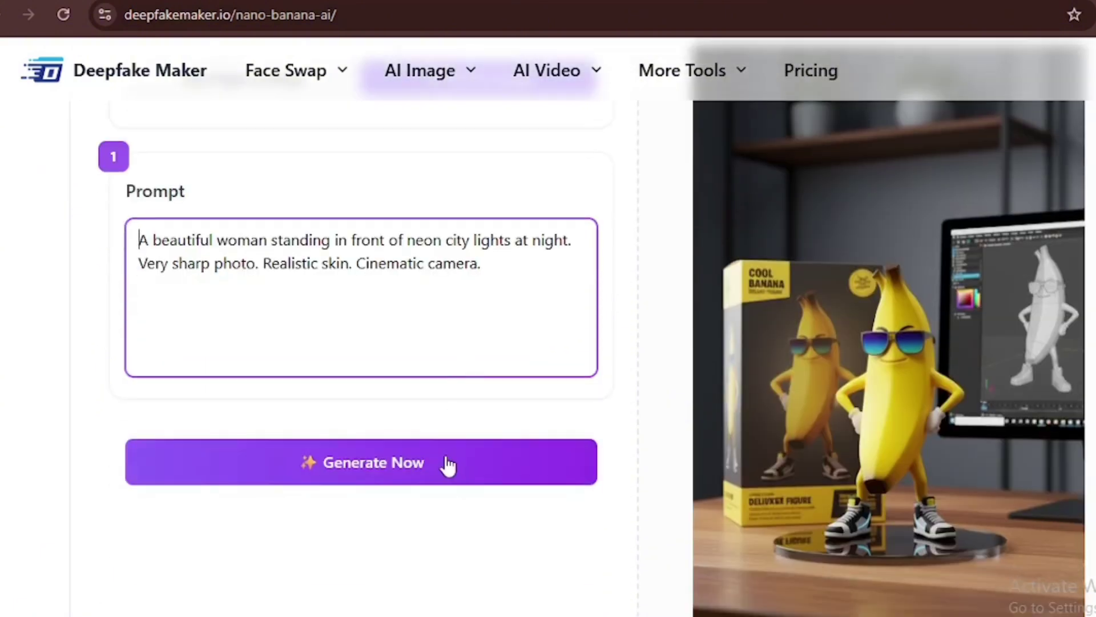
click(445, 459)
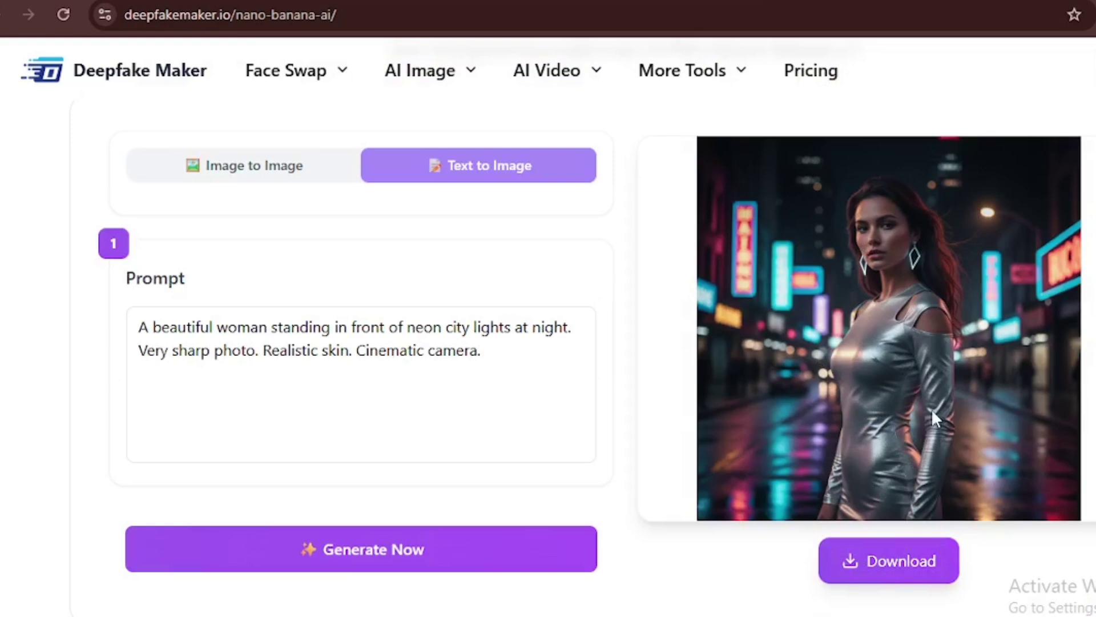
click(854, 560)
- Switch to Image to Image and replace the prompt with 'make the woman in the image to wear a necklace'
click(282, 174)
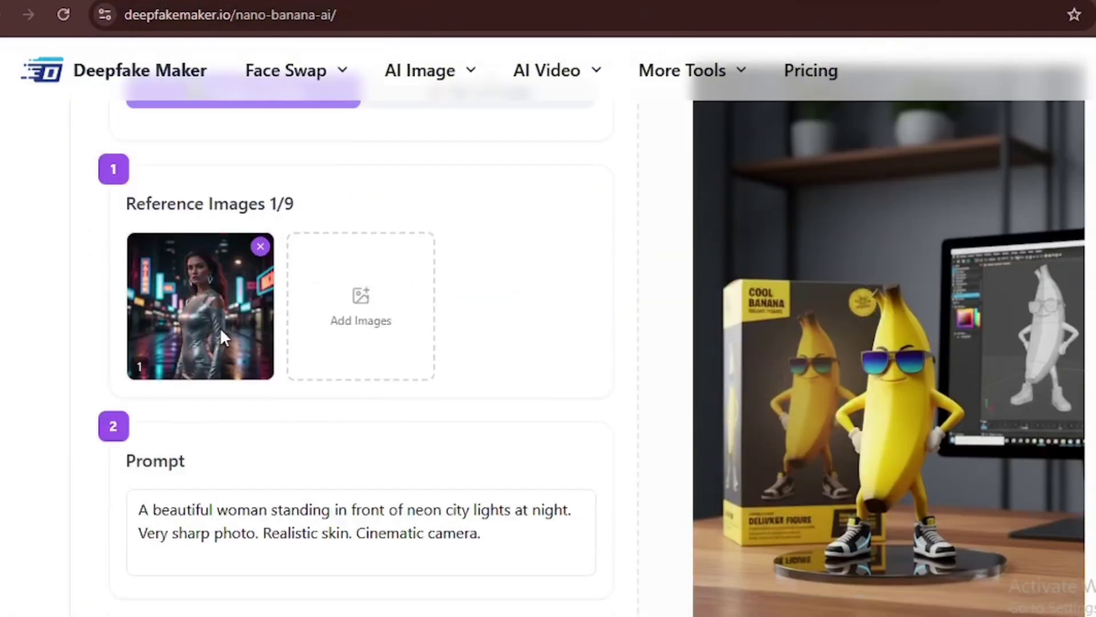
scroll(221, 327, down, 2)
triple_click(245, 412)
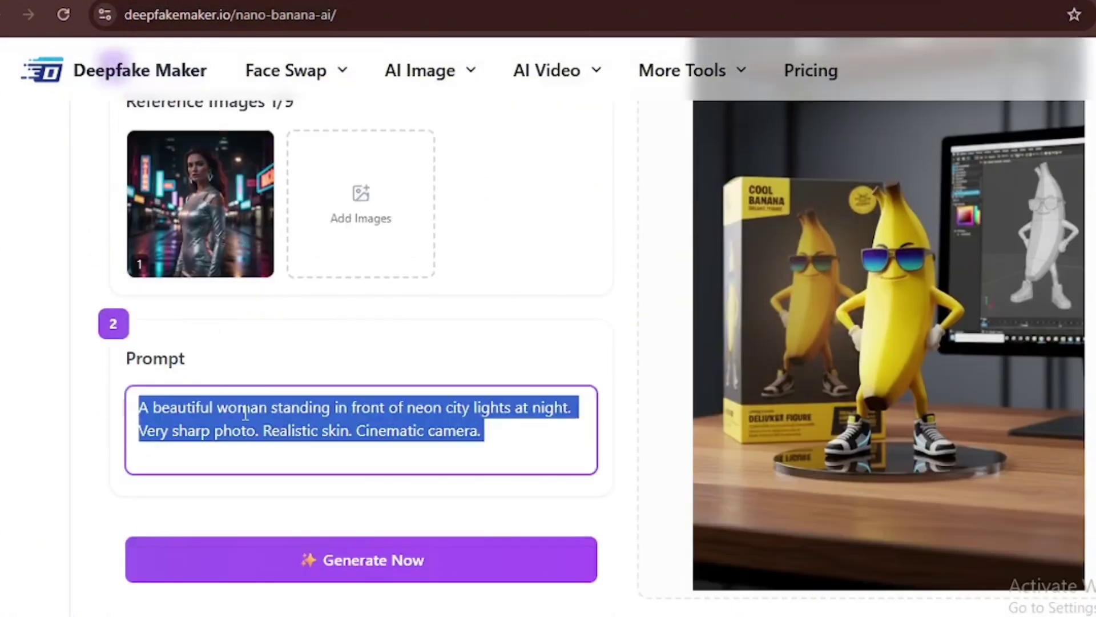
text(make)
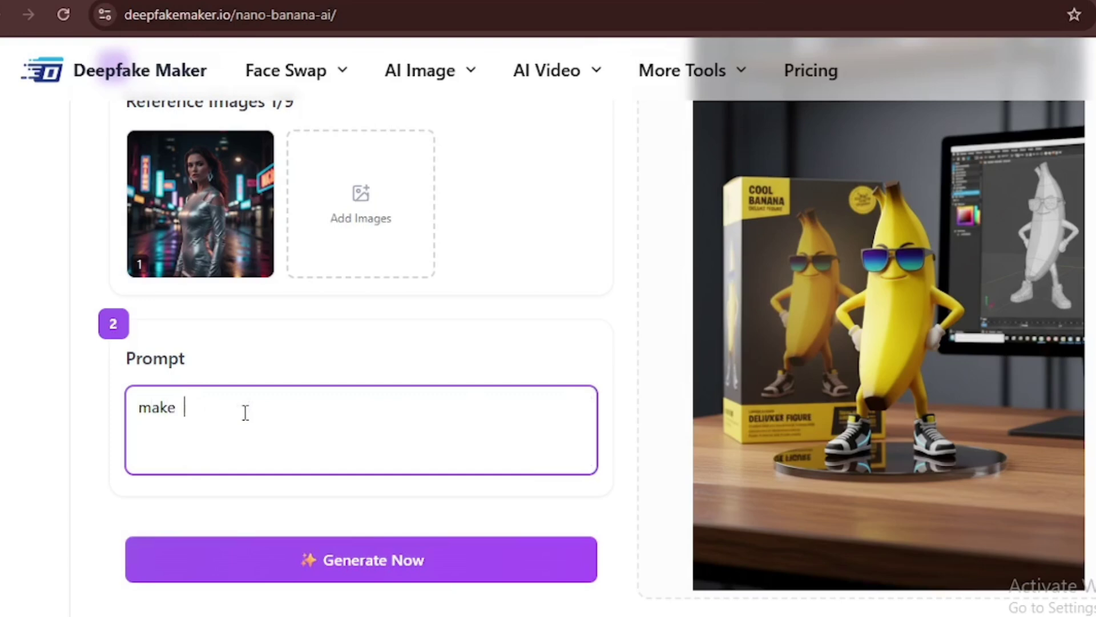
text(  the wm)
key(BackSpace)
text(oman in the image to wear a necklace)
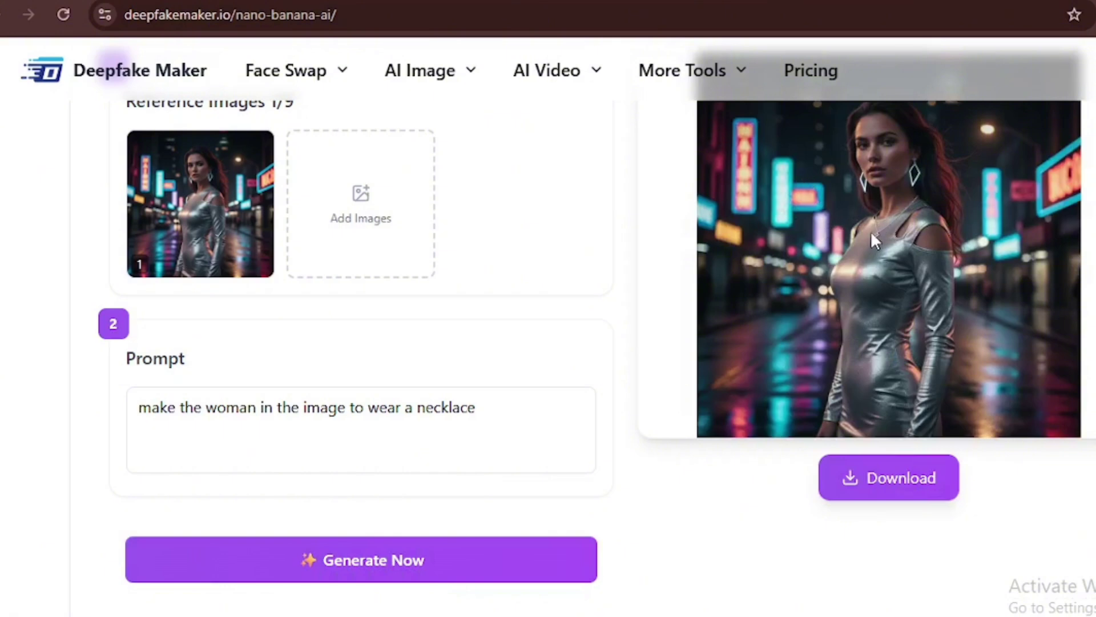
scroll(841, 238, up, 1)
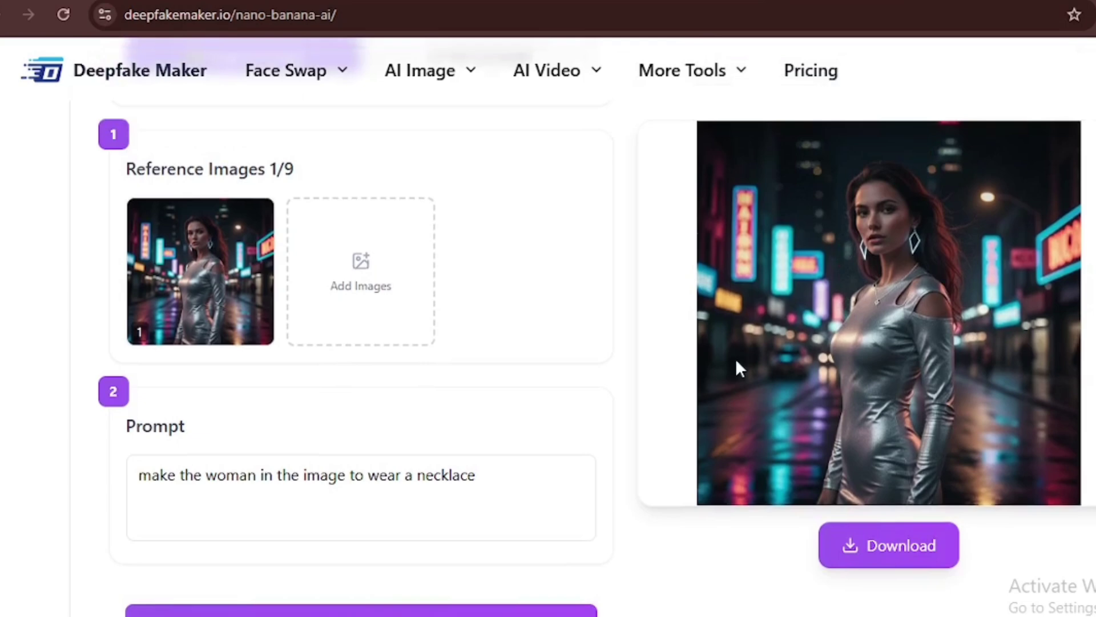
scroll(736, 358, up, 3)
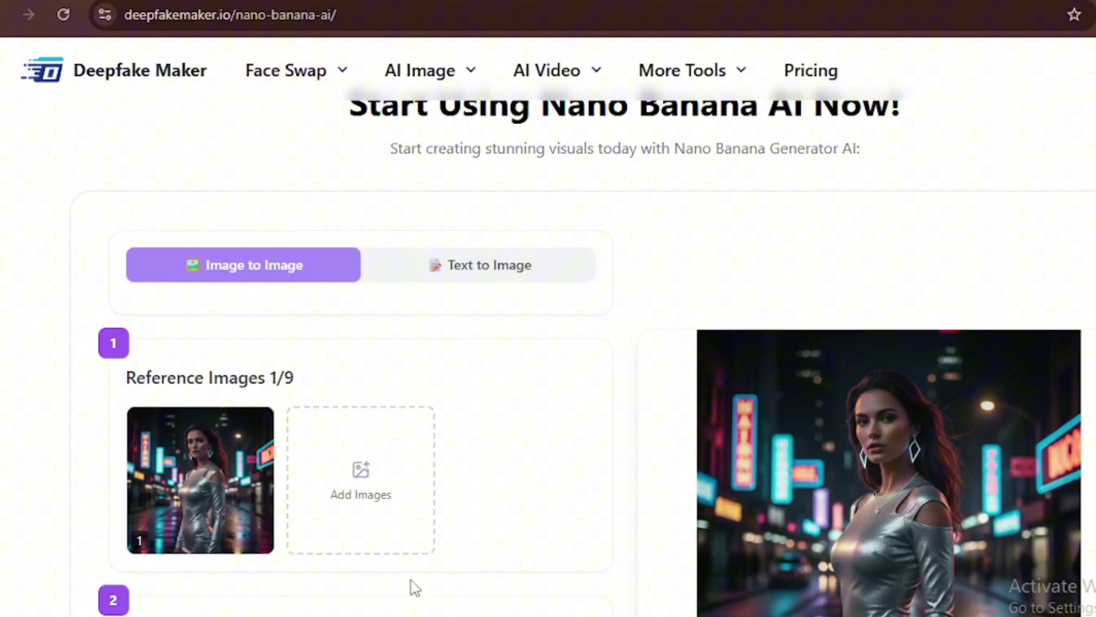
- Browse the Face Swap, AI Image and AI Video tool menus, then go to Pricing
mouse_move(320, 78)
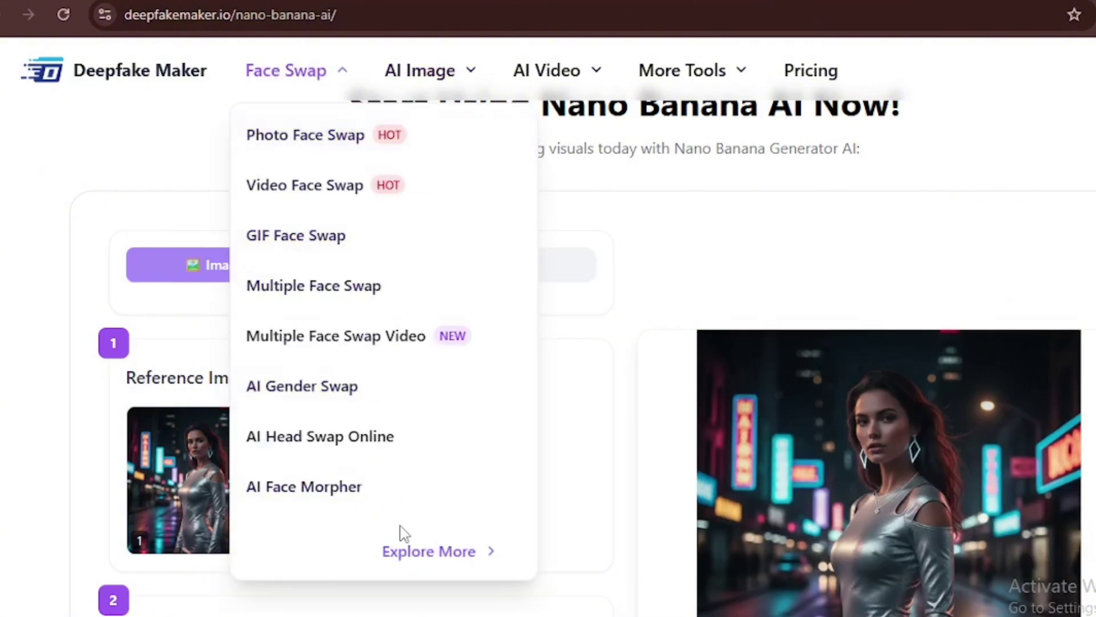
mouse_move(434, 77)
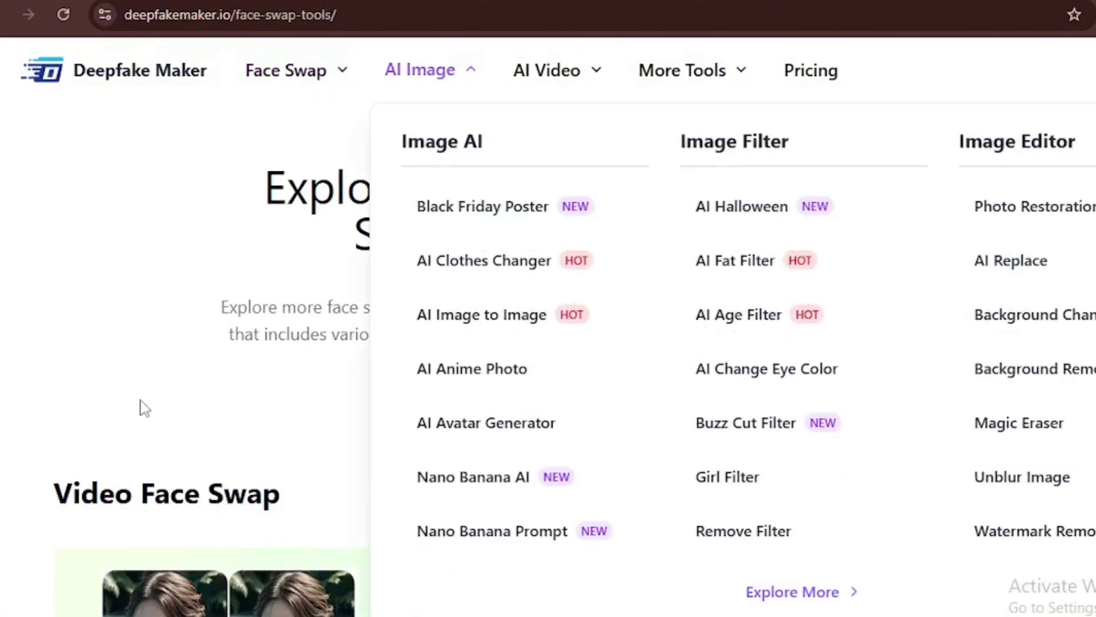
scroll(142, 409, down, 2)
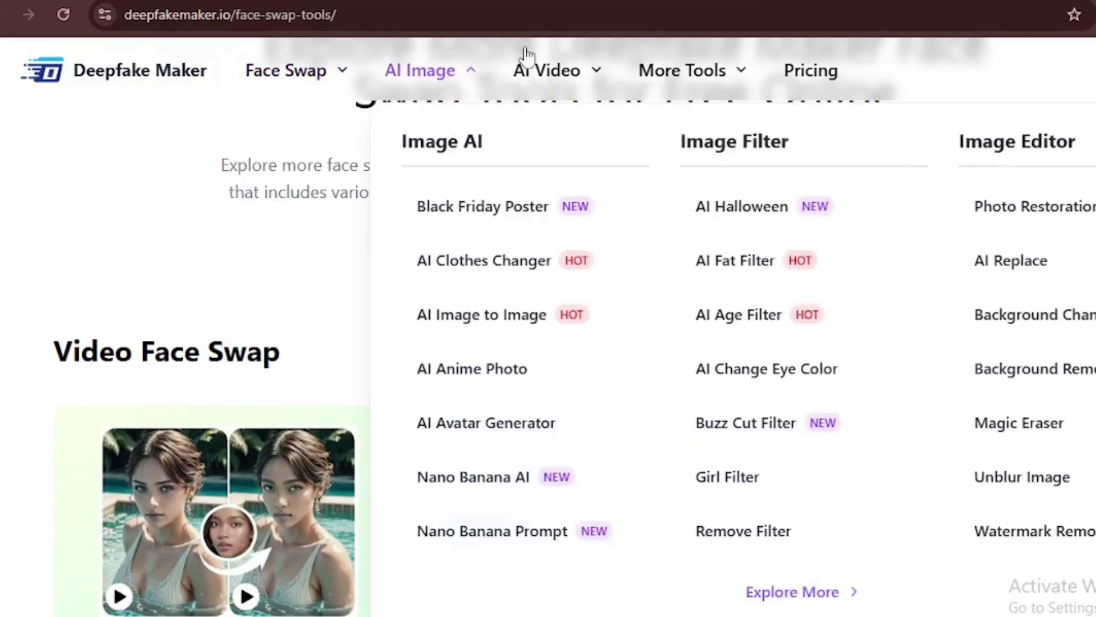
mouse_move(553, 76)
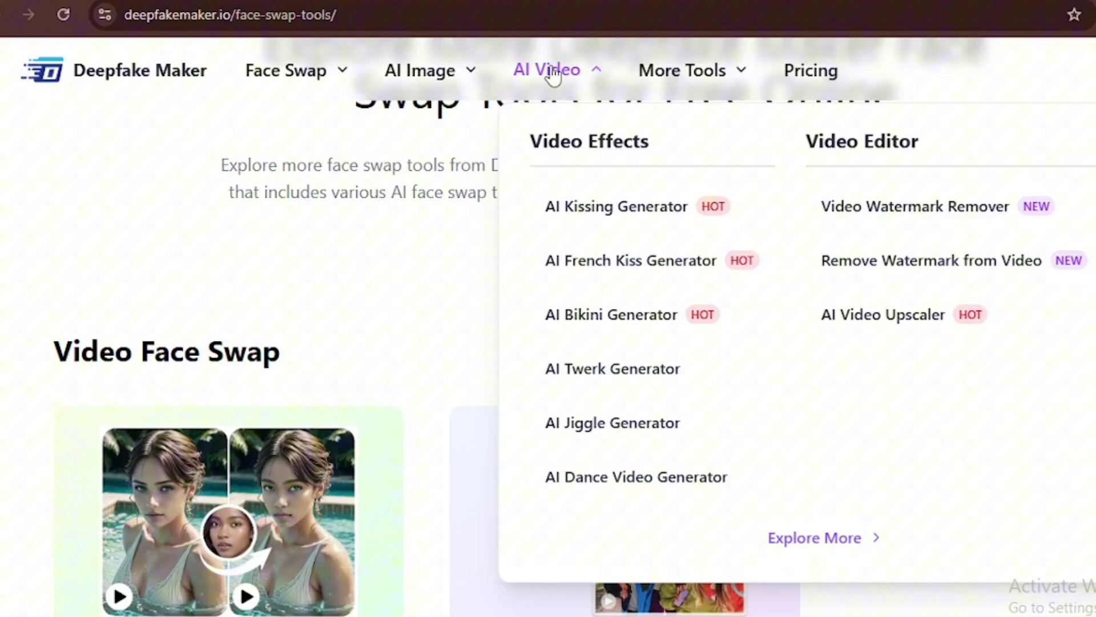
mouse_move(666, 75)
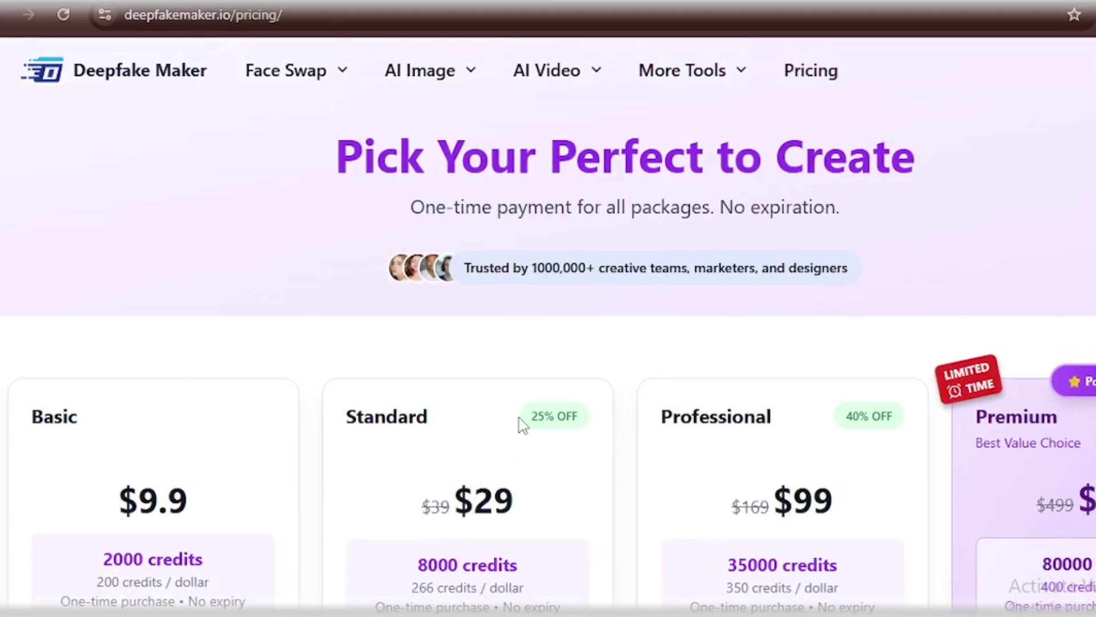
- Compare the plans (Standard $29/8000 credits, Professional $99/35000 credits), then expand the More Tools menu
scroll(521, 425, down, 4)
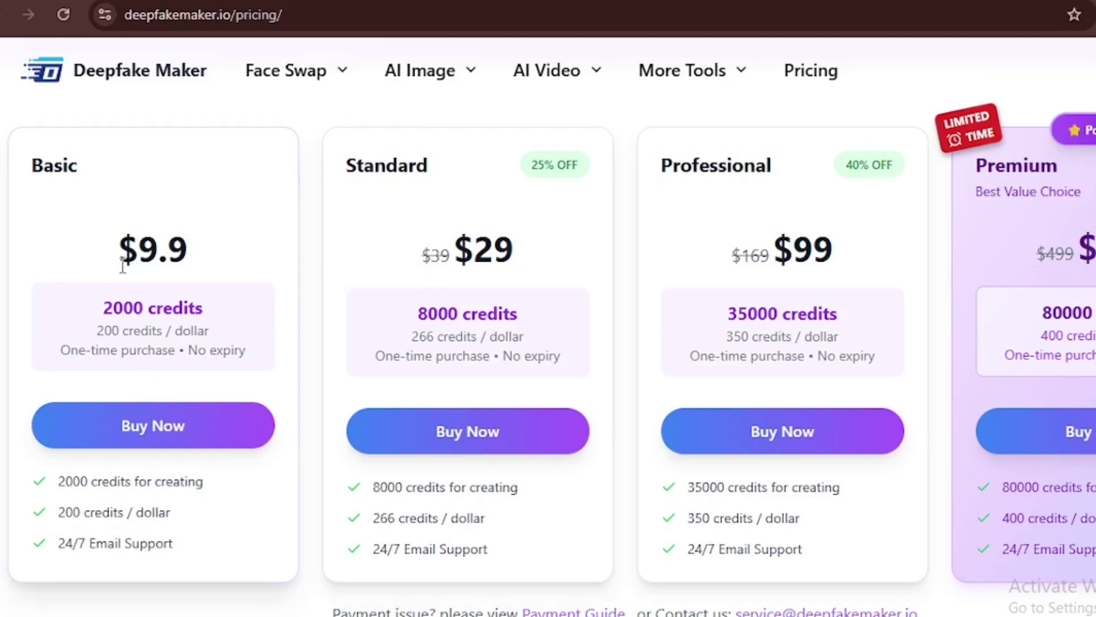
scroll(123, 268, down, 5)
scroll(123, 273, up, 7)
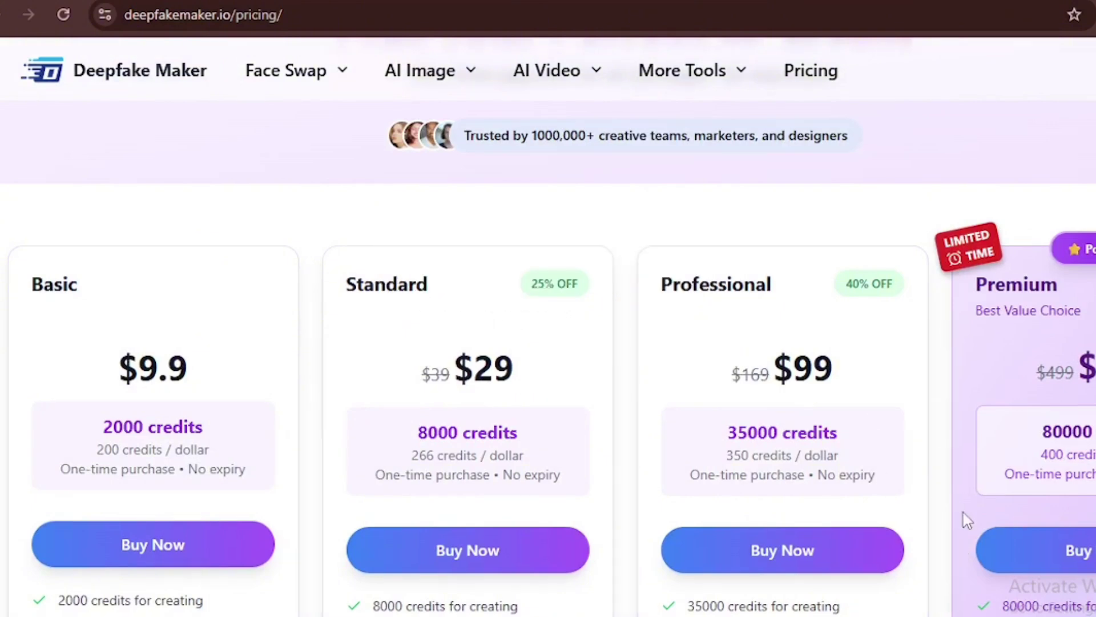
click(706, 75)
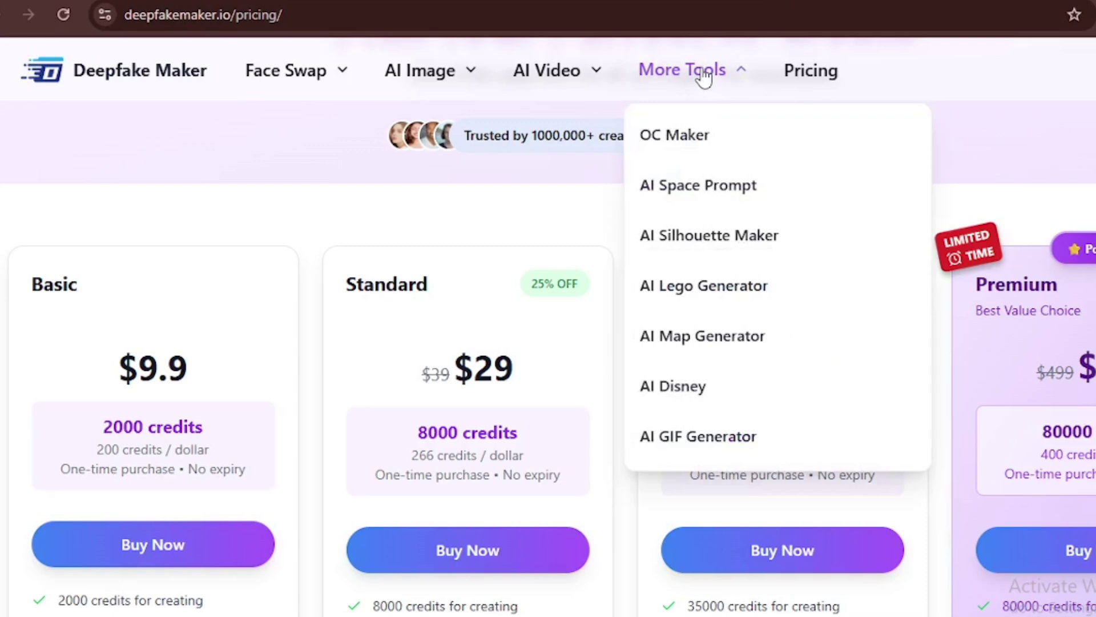